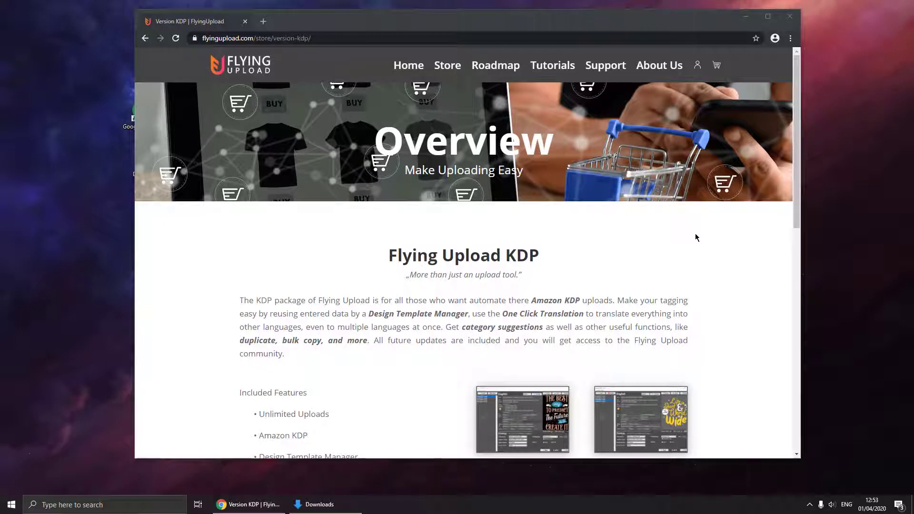
- Add the Flying Upload KDP monthly plan to the basket and go to checkout
scroll(667, 245, down, 8)
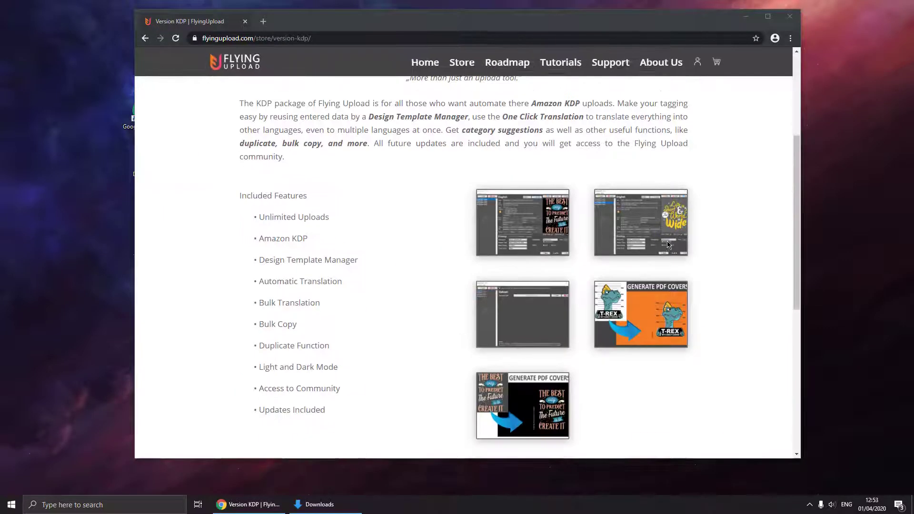
click(404, 355)
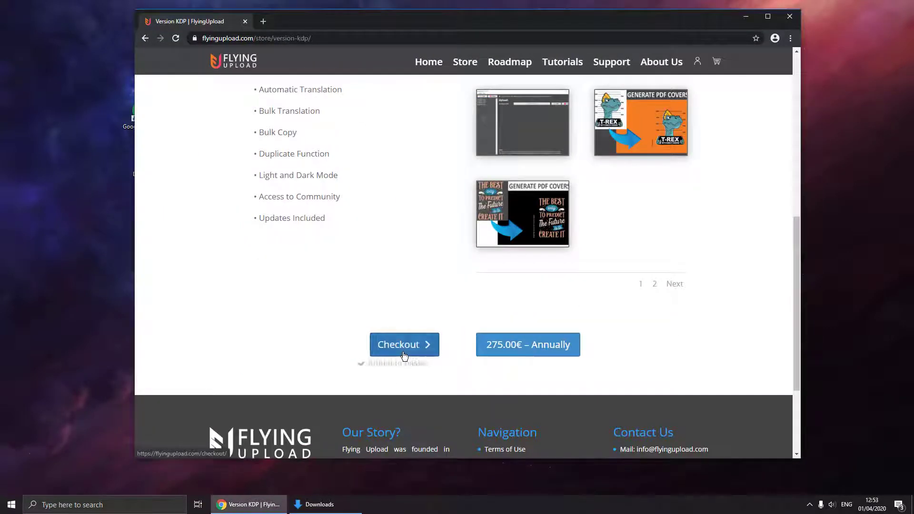
click(403, 354)
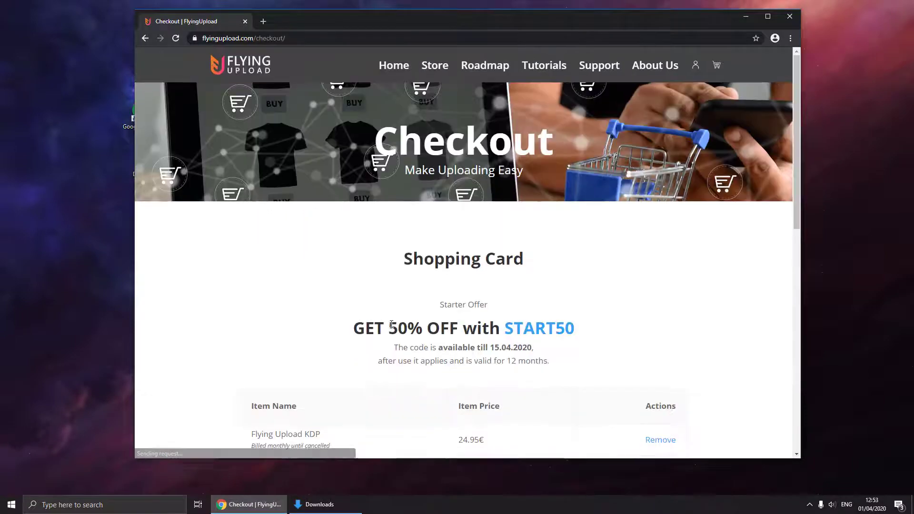
- Apply the START4FREE coupon so the checkout total drops to 0.00€
scroll(392, 324, down, 5)
click(375, 326)
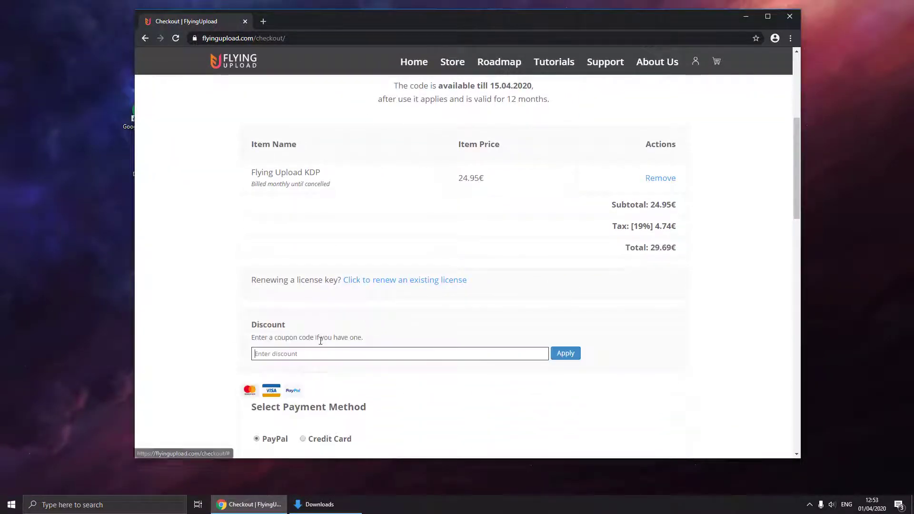
scroll(318, 343, down, 1)
text(START4FREE)
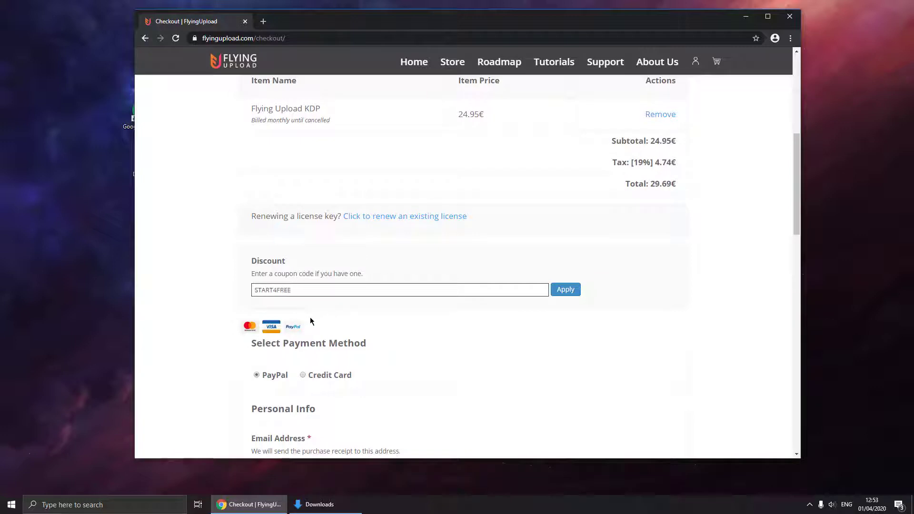
key(Return)
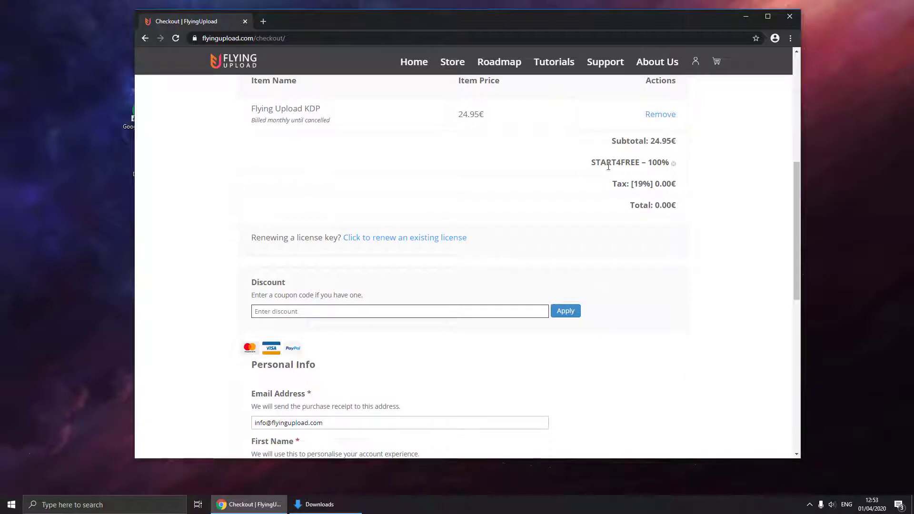
scroll(506, 228, down, 4)
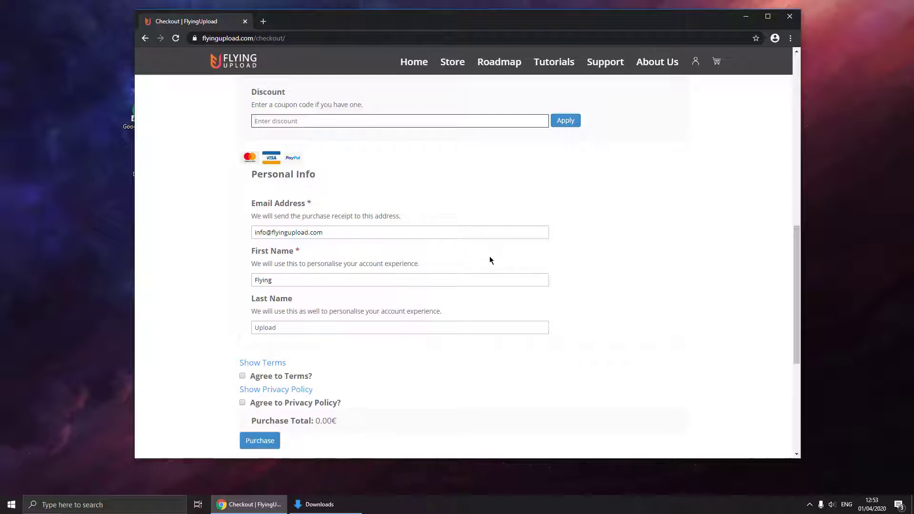
- Download the FlyingUploadKDP-Windows zip from the account's Downloads section
click(696, 61)
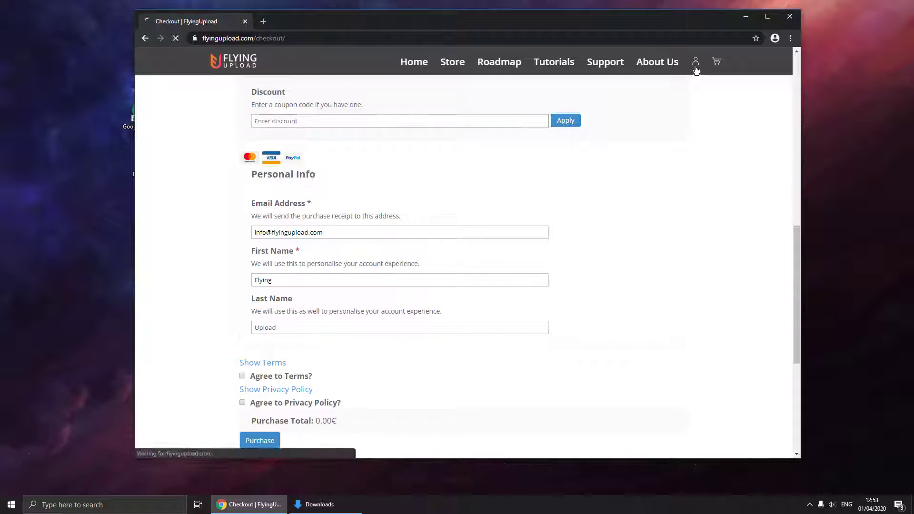
scroll(555, 165, down, 10)
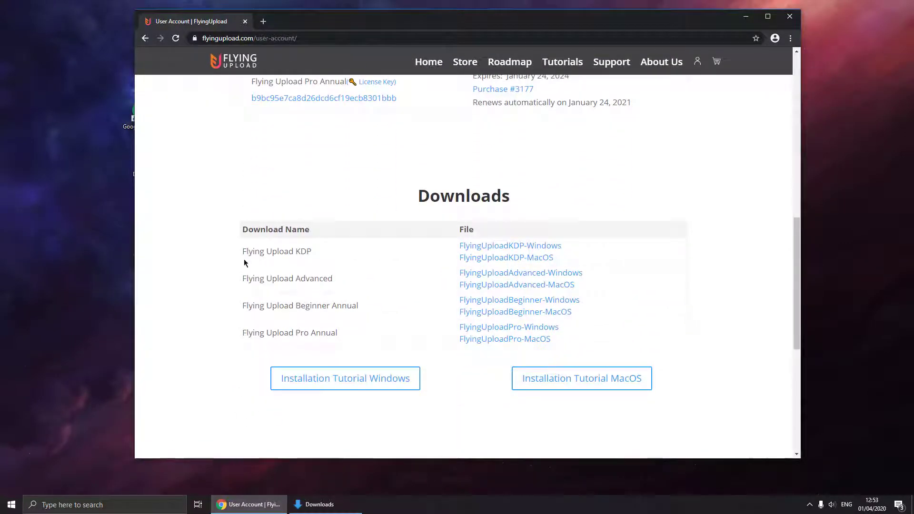
drag(245, 254, 307, 253)
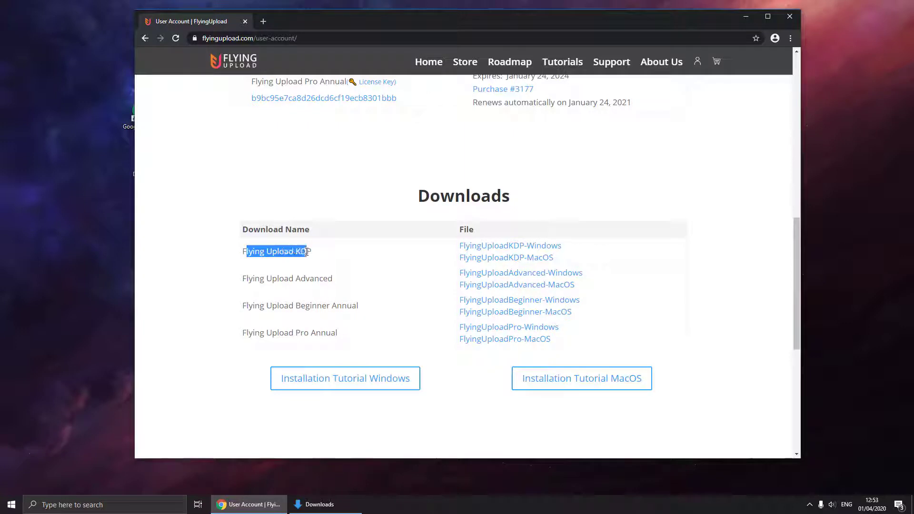
click(485, 248)
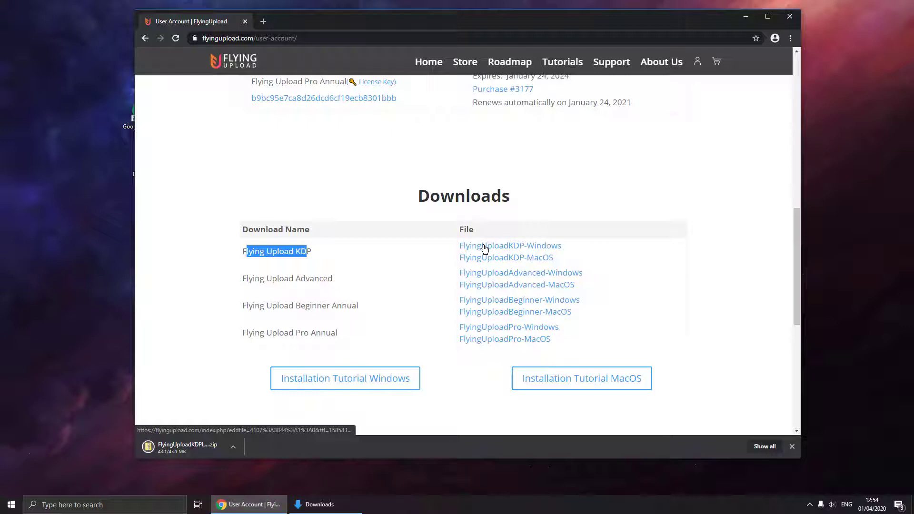
- Extract the launcher zip in Downloads, open the Flying Upload KDP Launcher folder and run the launcher
click(337, 506)
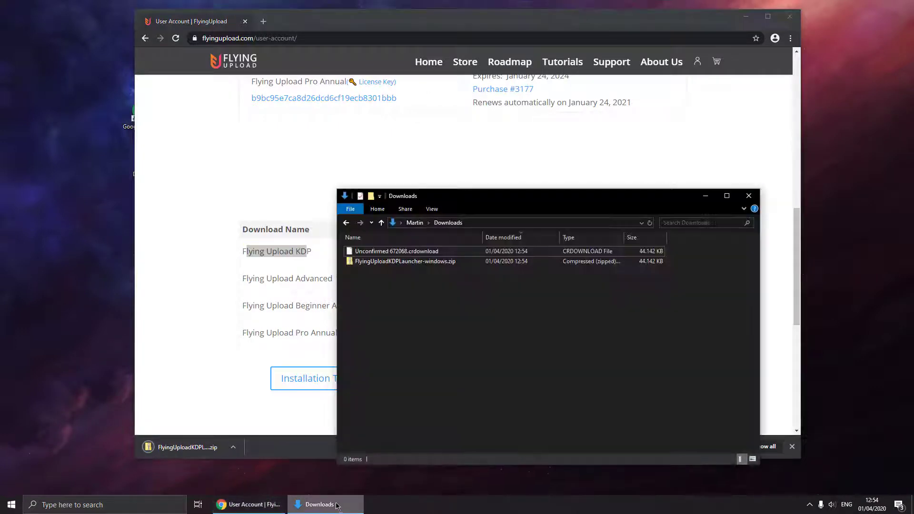
click(374, 263)
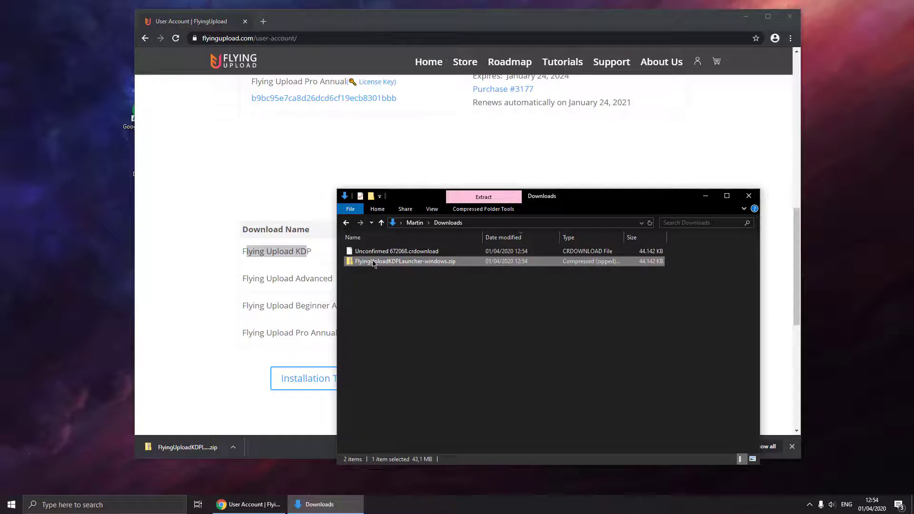
right_click(374, 264)
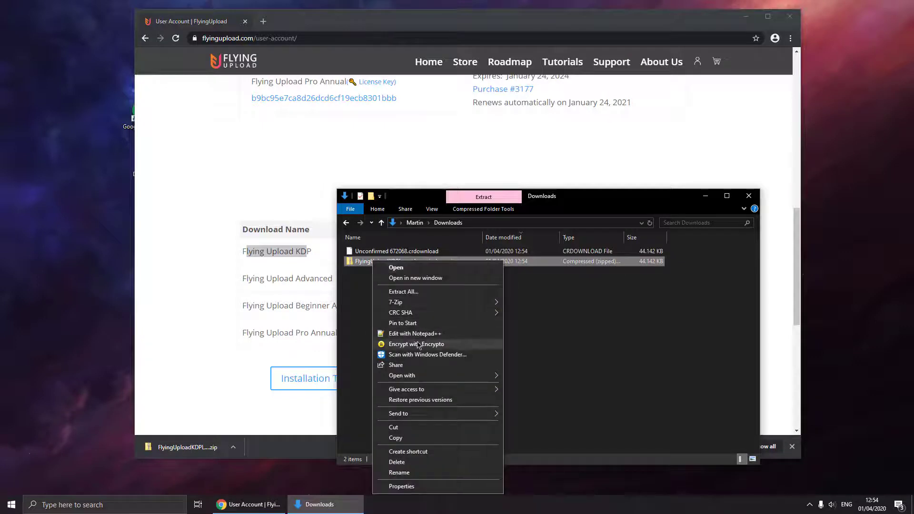
click(404, 291)
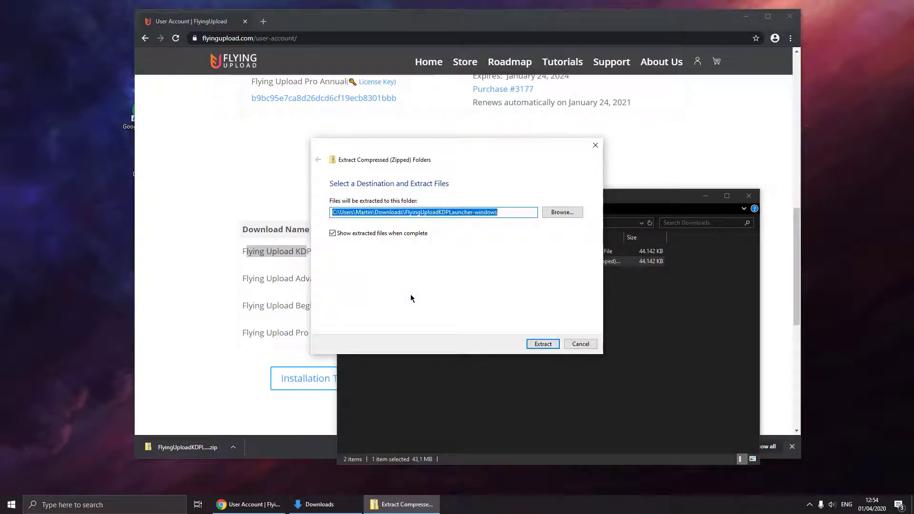
key(Return)
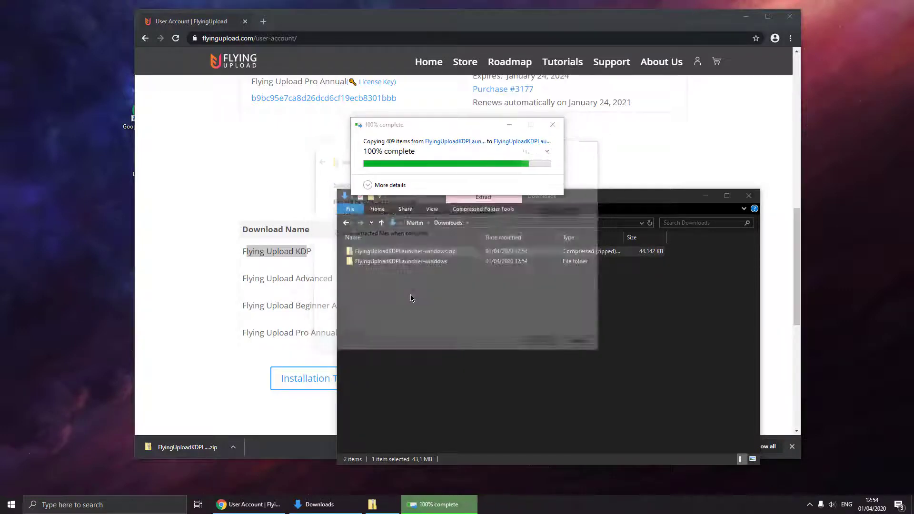
double_click(408, 265)
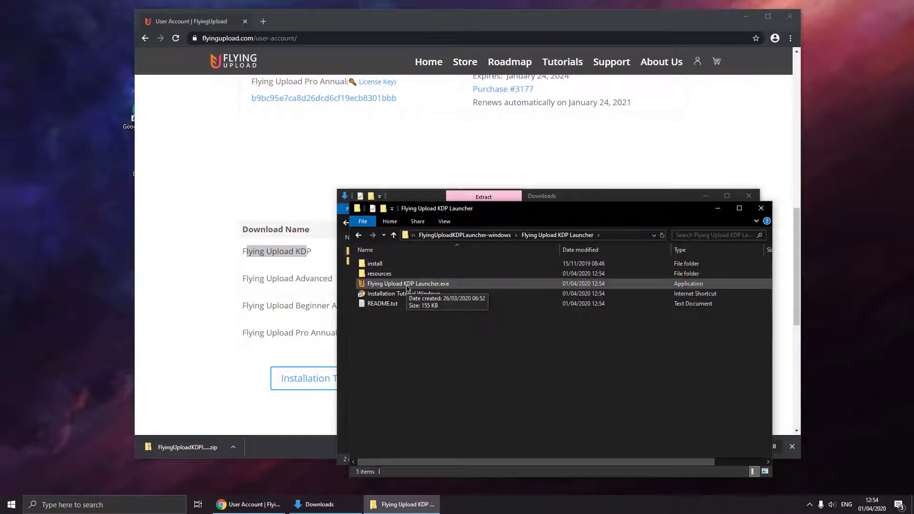
double_click(407, 285)
- Allow the launcher to run, close the Explorer windows and copy the KDP licence key from the account page
click(490, 262)
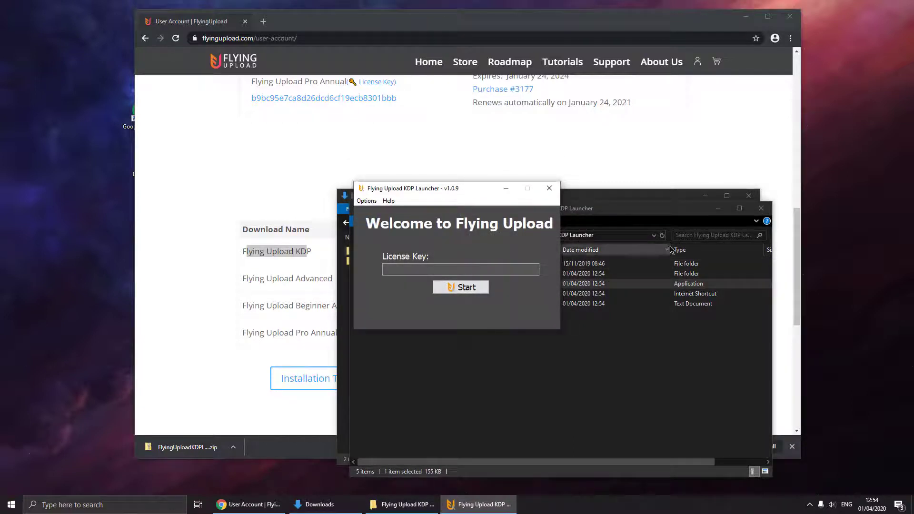
click(761, 208)
click(749, 196)
click(751, 202)
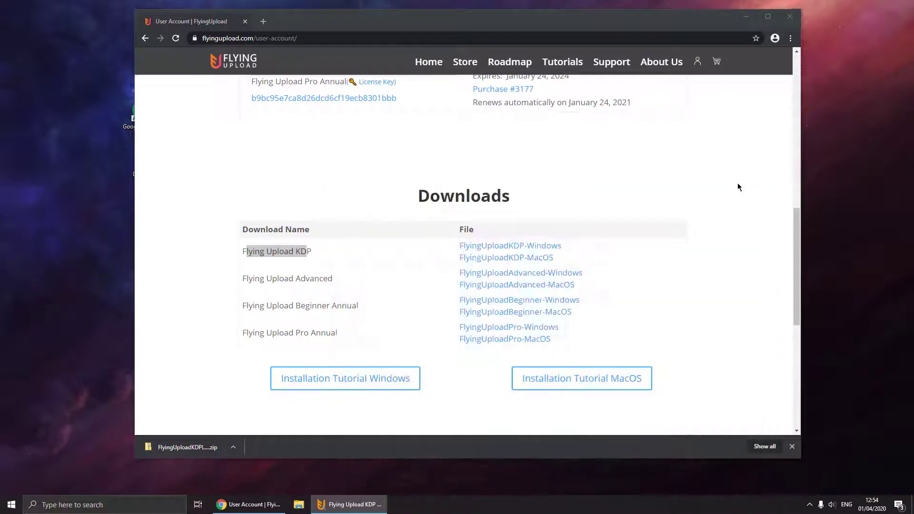
scroll(608, 238, up, 5)
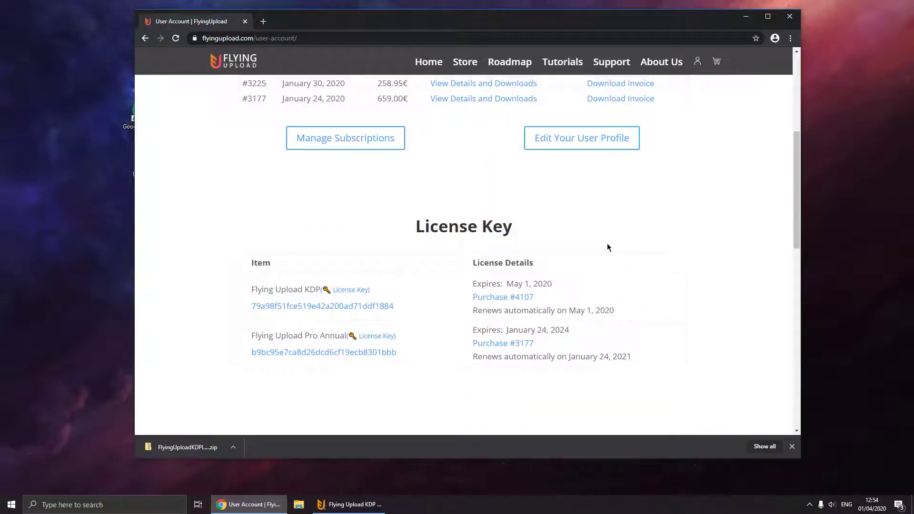
double_click(313, 307)
key(ctrl+c)
- Paste the licence key into the launcher's License Key field and start the key check
click(349, 504)
click(447, 269)
key(ctrl+v)
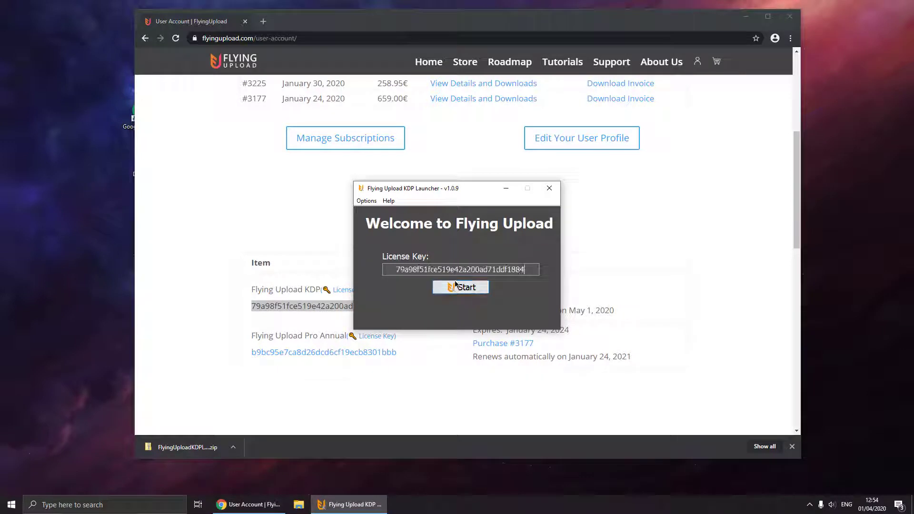
click(458, 286)
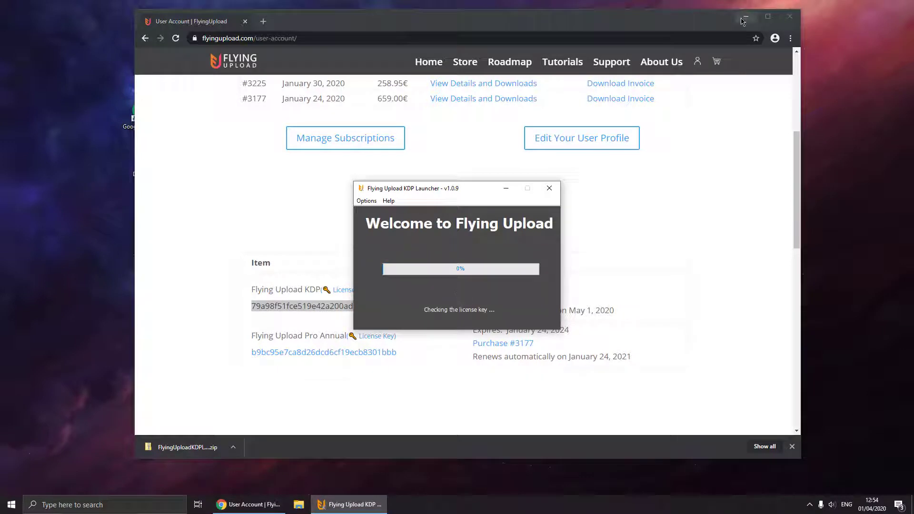
click(745, 16)
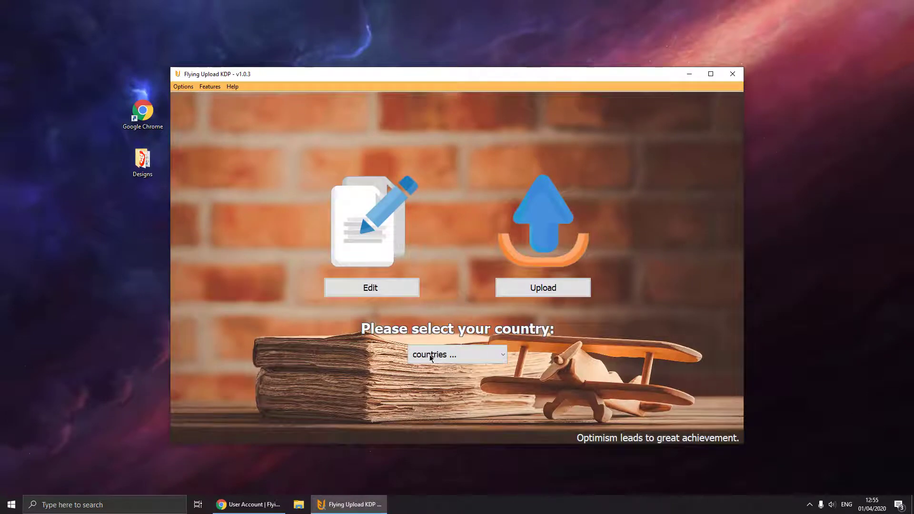
- Set the country to Germany (DE) and load DesignKDP-1 to DesignKDP-4.png from the Designs folder
click(430, 356)
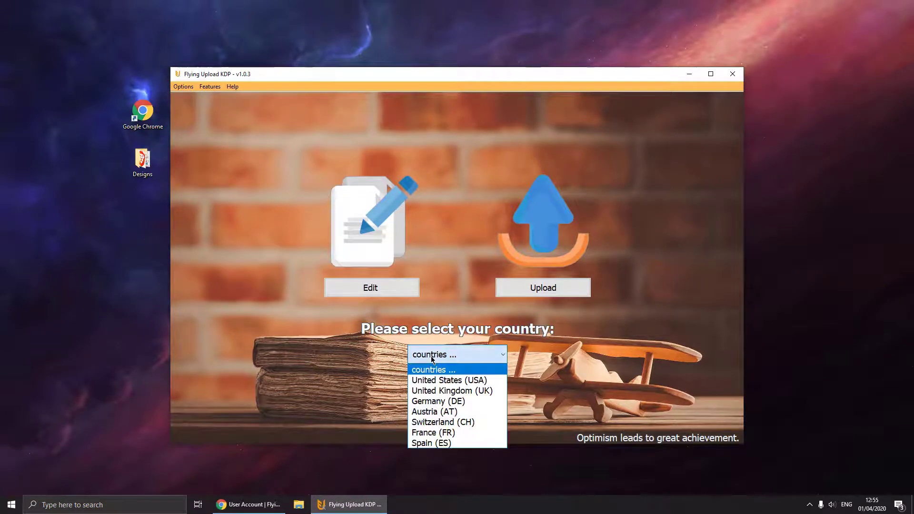
click(436, 401)
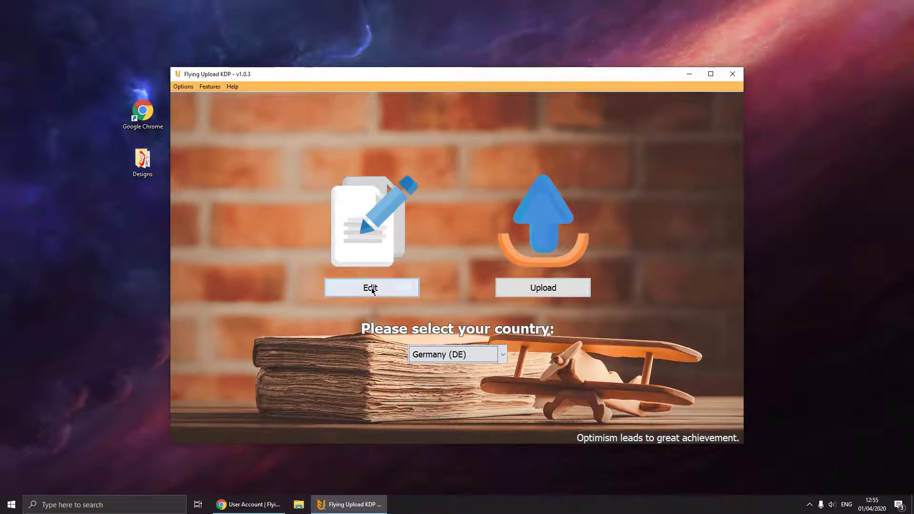
click(372, 289)
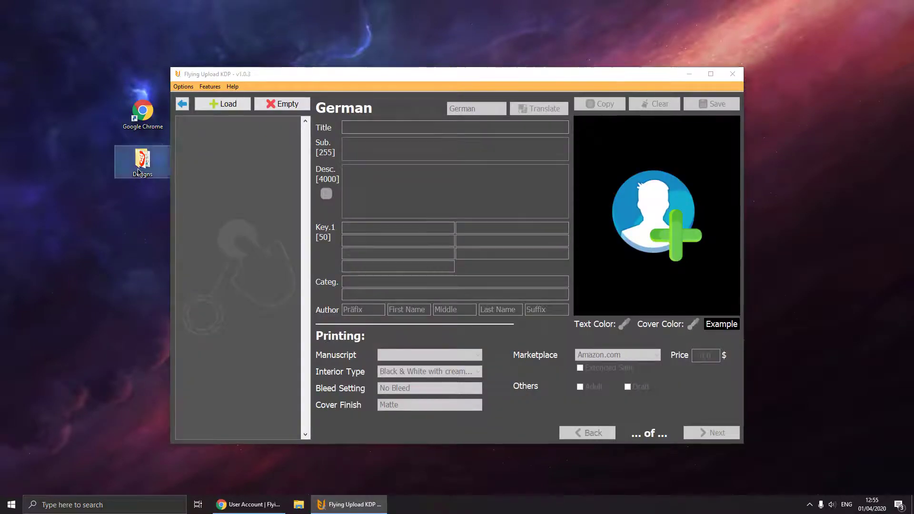
double_click(139, 173)
drag(354, 330, 231, 145)
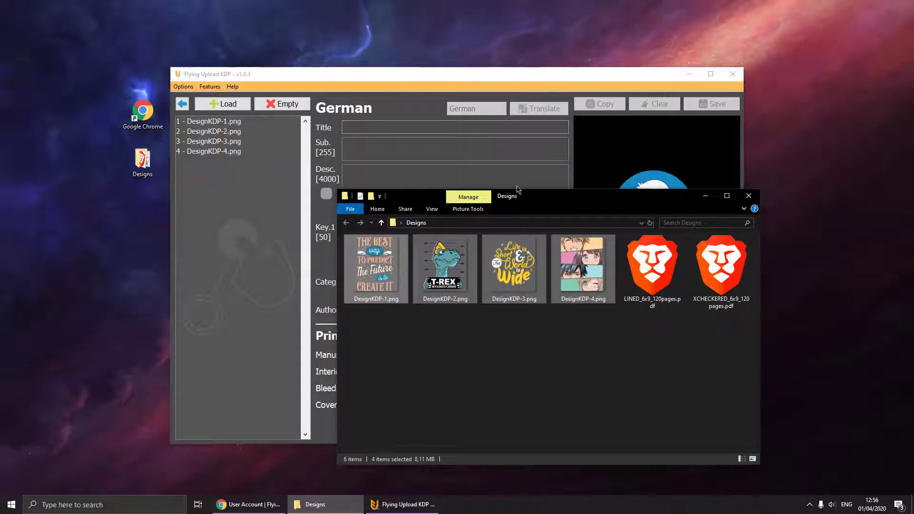
click(418, 69)
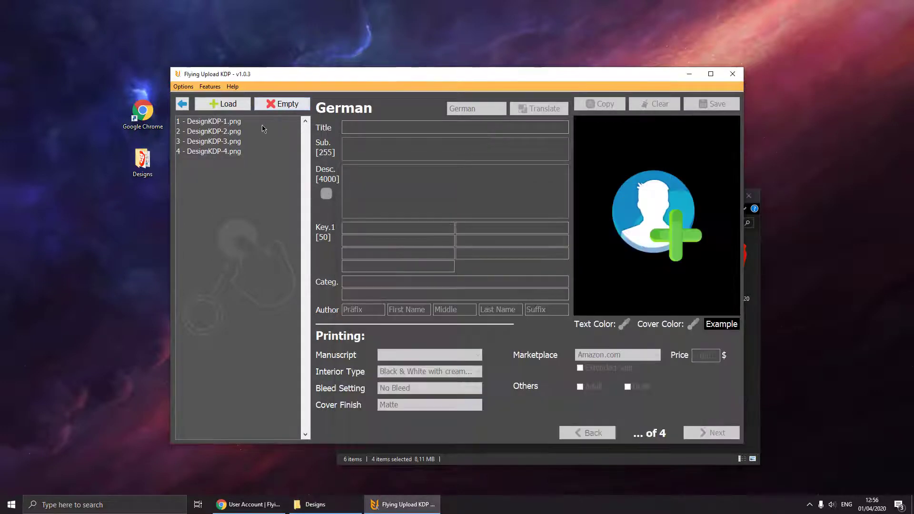
click(234, 123)
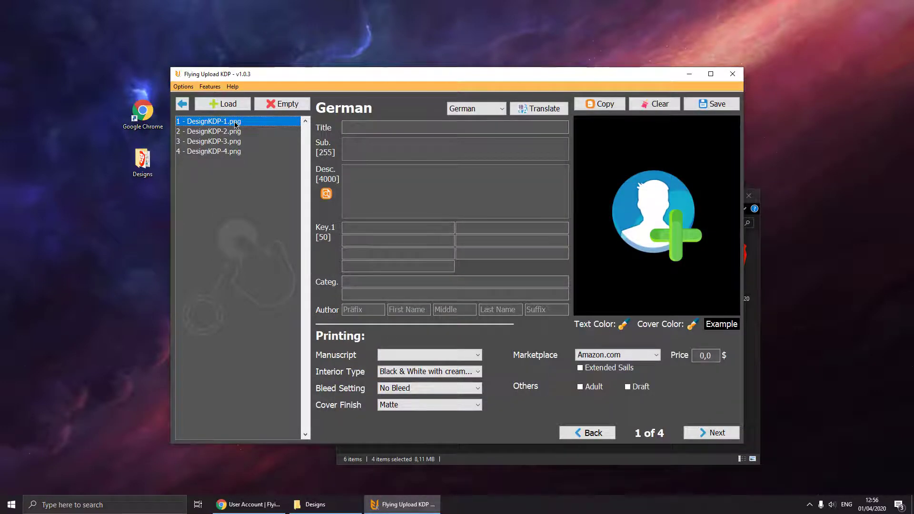
- Confirm the manuscript list is empty, then clear the design selection in the Designs folder
click(414, 357)
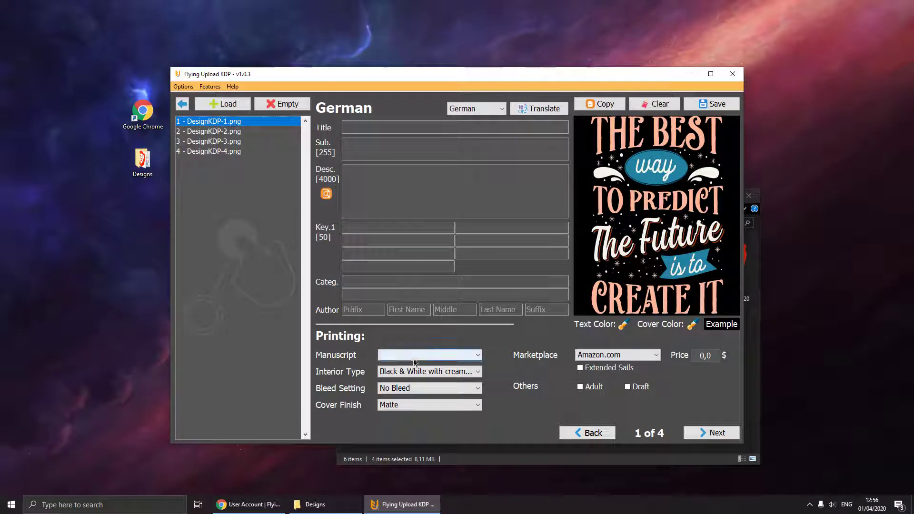
click(409, 361)
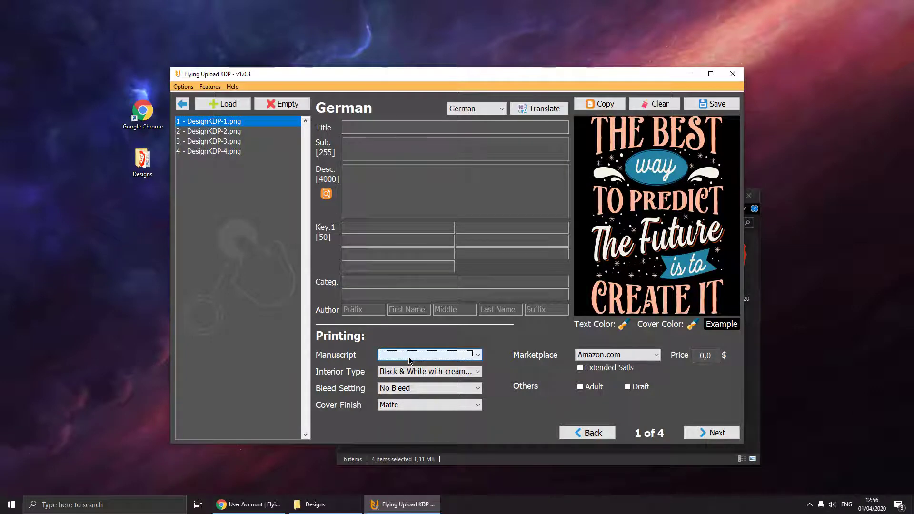
click(346, 511)
click(653, 342)
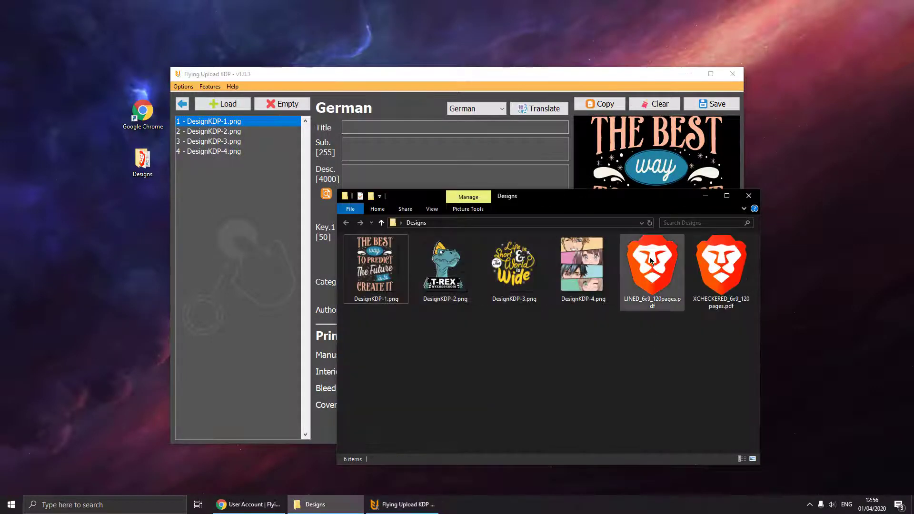
double_click(662, 273)
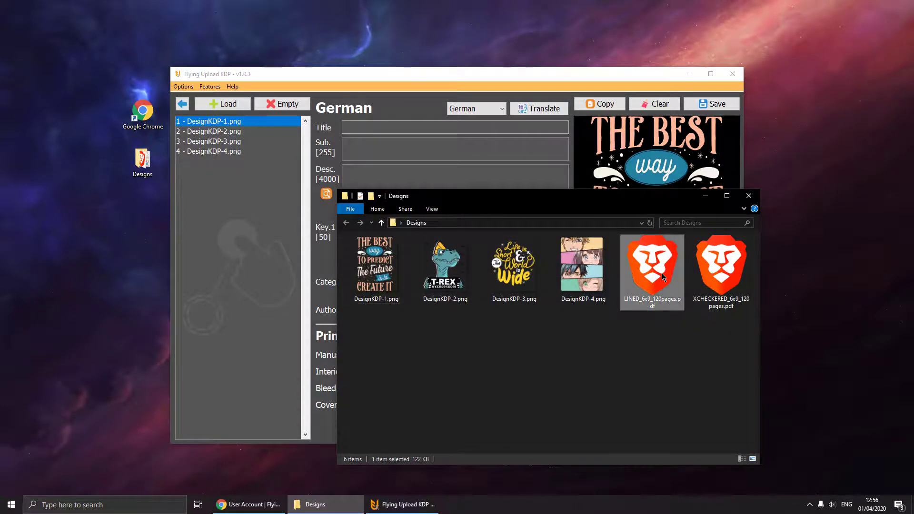
scroll(537, 278, down, 15)
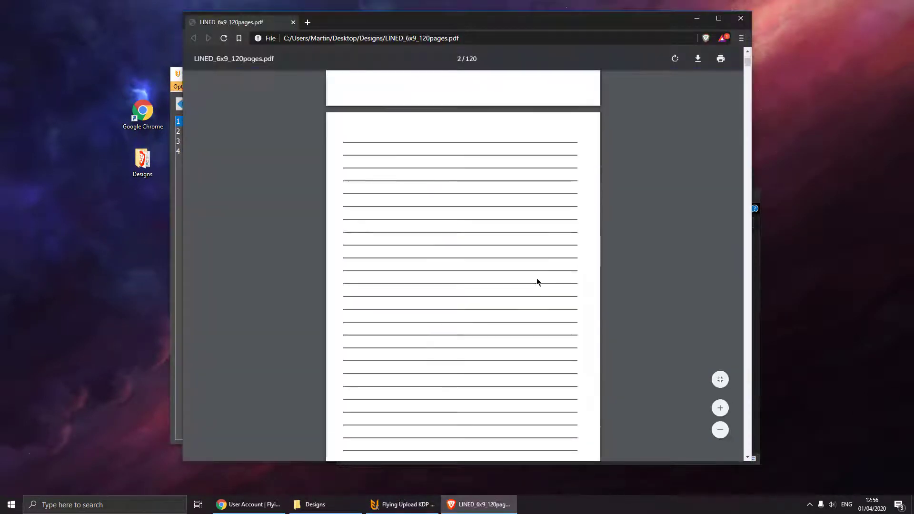
click(740, 18)
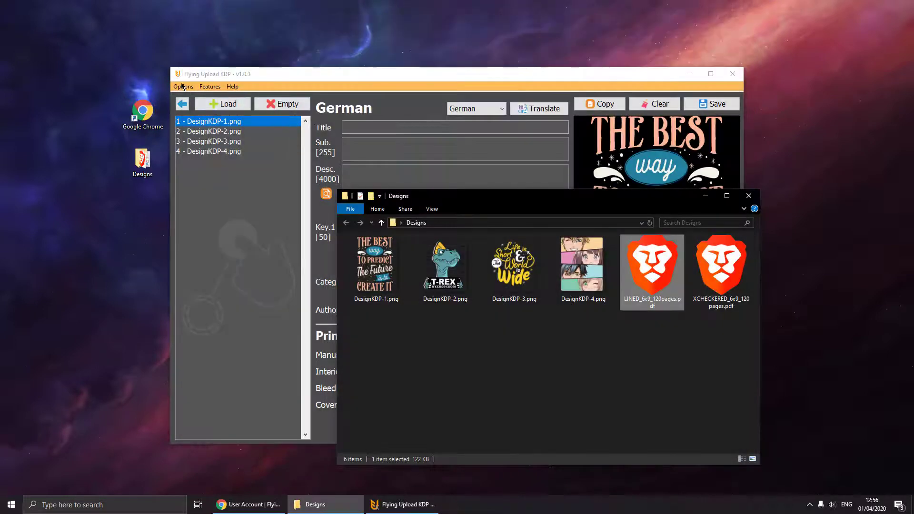
click(184, 86)
- In Settings, toggle Appearance to Light and back to Dark, and set Speed to Fast
click(196, 125)
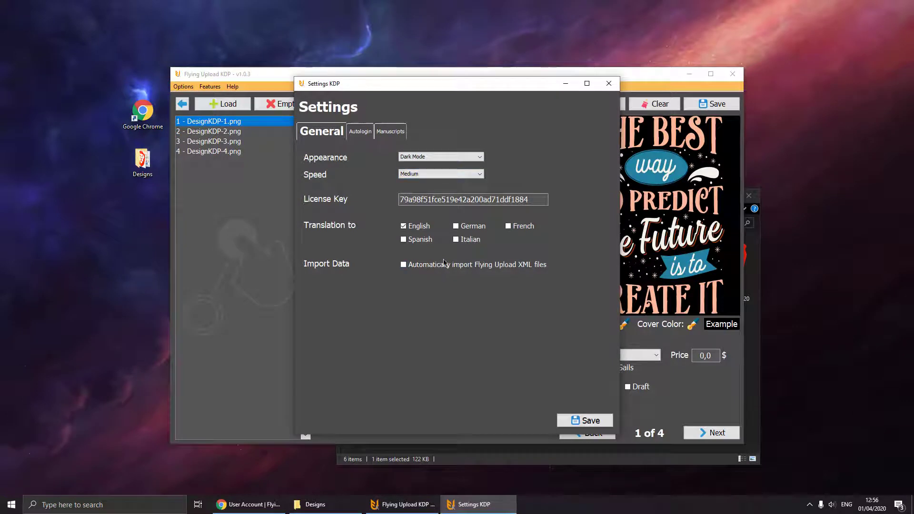
click(416, 158)
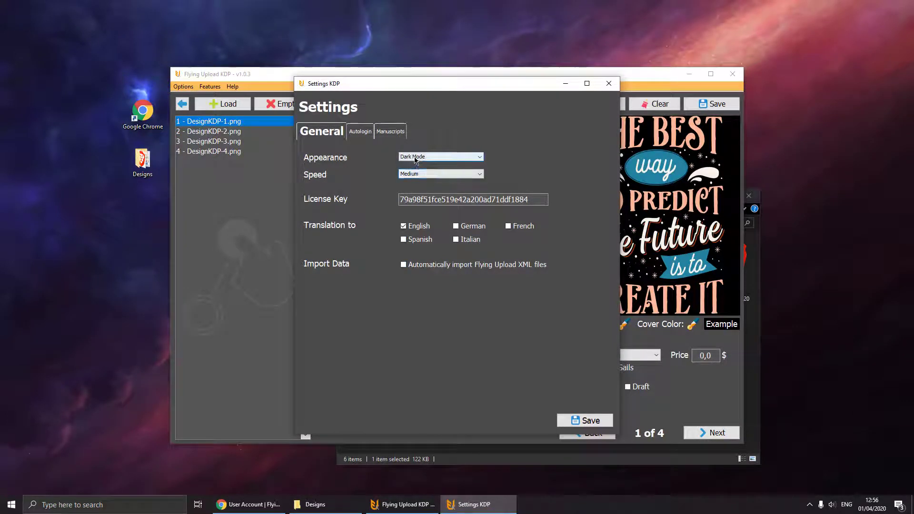
click(416, 173)
click(416, 158)
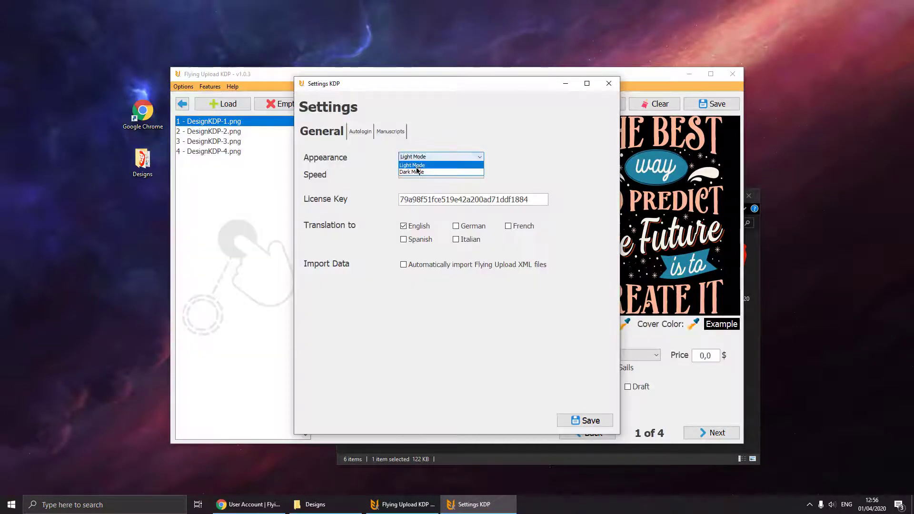
click(416, 170)
click(412, 175)
click(409, 183)
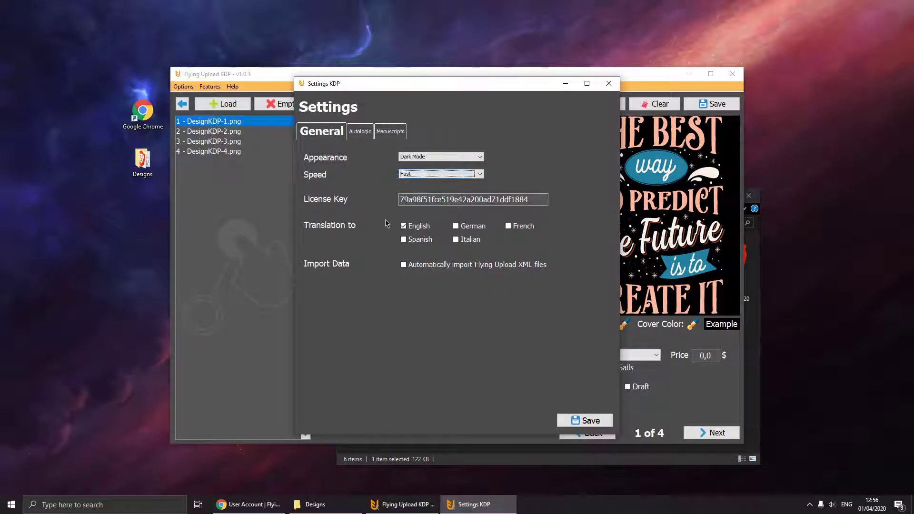
- Change the translation languages from English to French and Spanish
drag(398, 86, 415, 137)
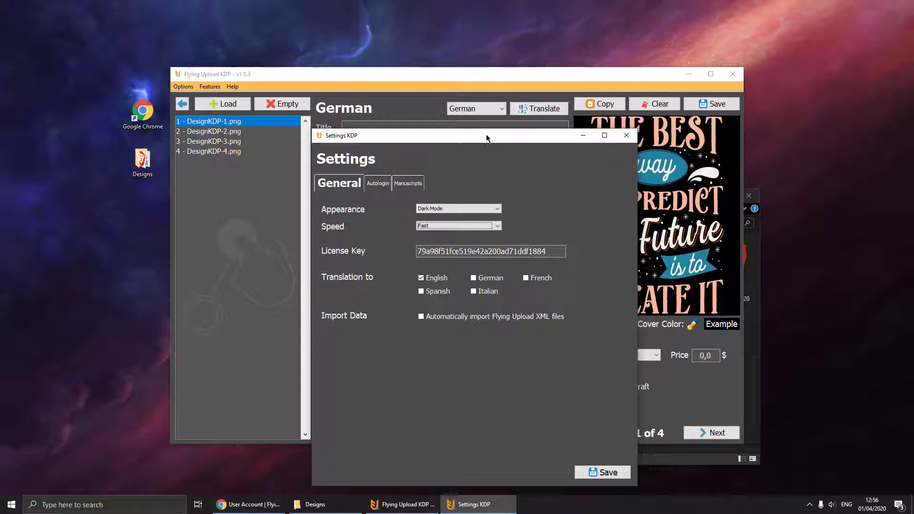
click(425, 278)
click(531, 282)
click(437, 292)
drag(449, 138, 423, 95)
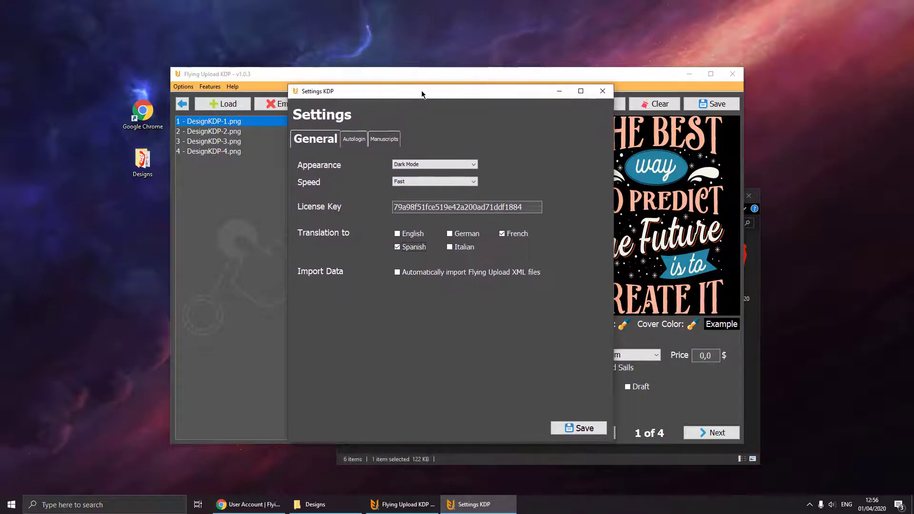
click(354, 139)
- Enter the Amazon KDP account e-mail and password for automatic login
click(464, 187)
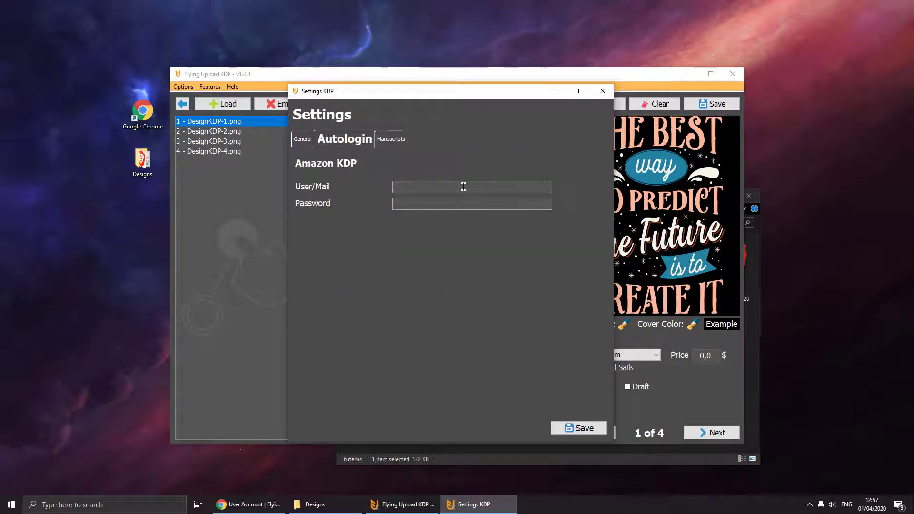
key(Tab)
text(•••••••••••••)
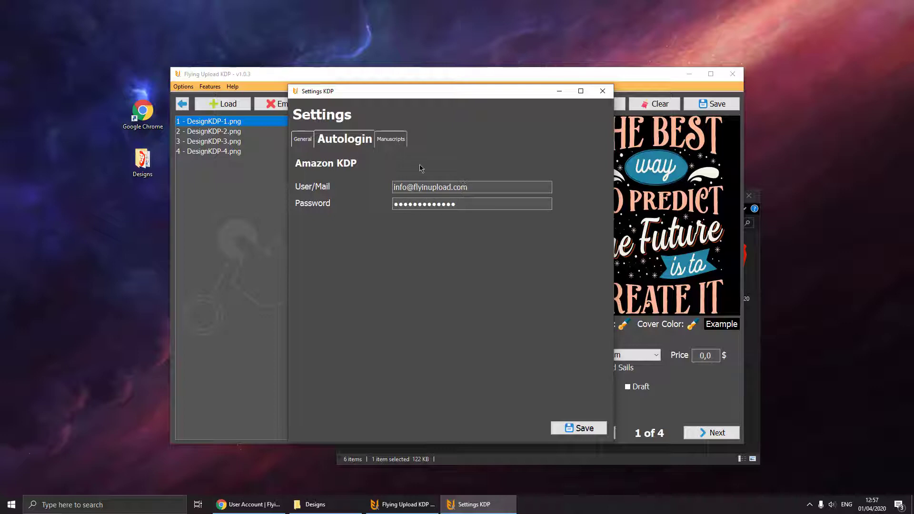
click(392, 139)
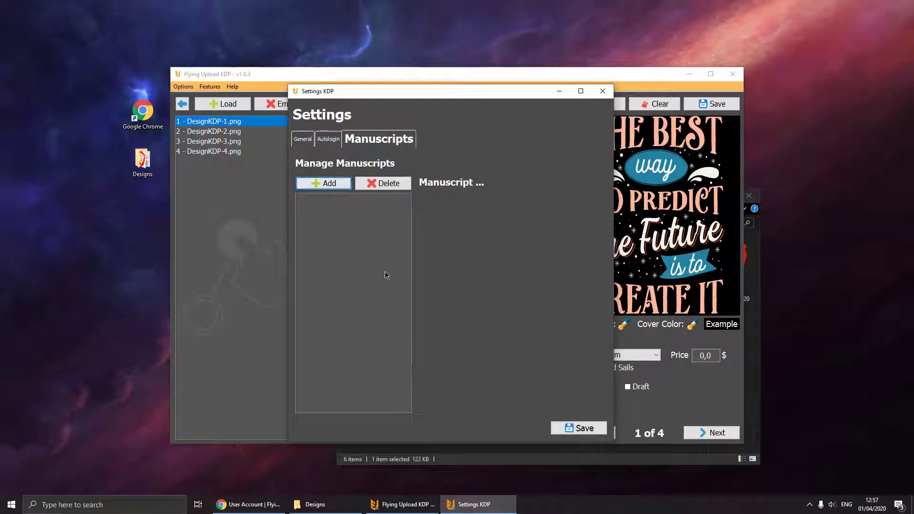
- Add LINED_6x9_120pages.pdf from the Designs folder as a manuscript
click(329, 183)
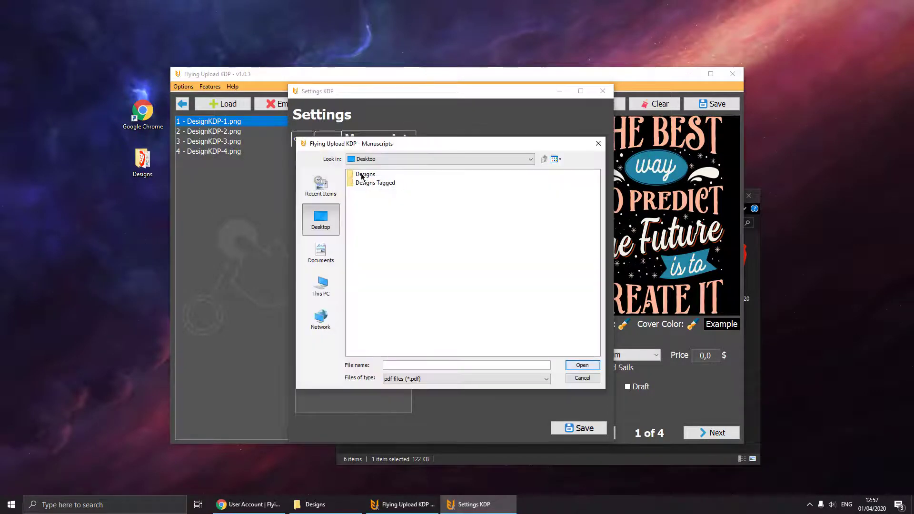
double_click(372, 176)
click(376, 174)
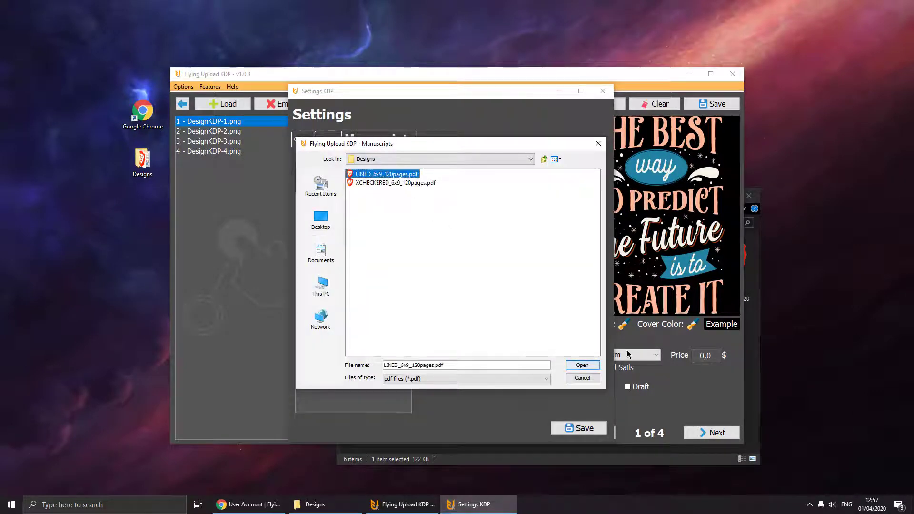
click(582, 365)
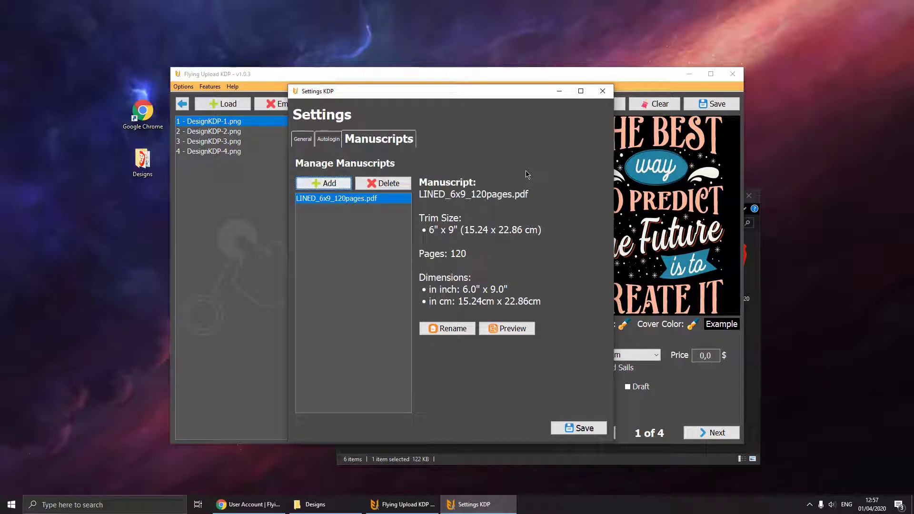
- Add XCHECKERED_6x9_120pages.pdf as a second manuscript, then start renaming the lined one
click(315, 504)
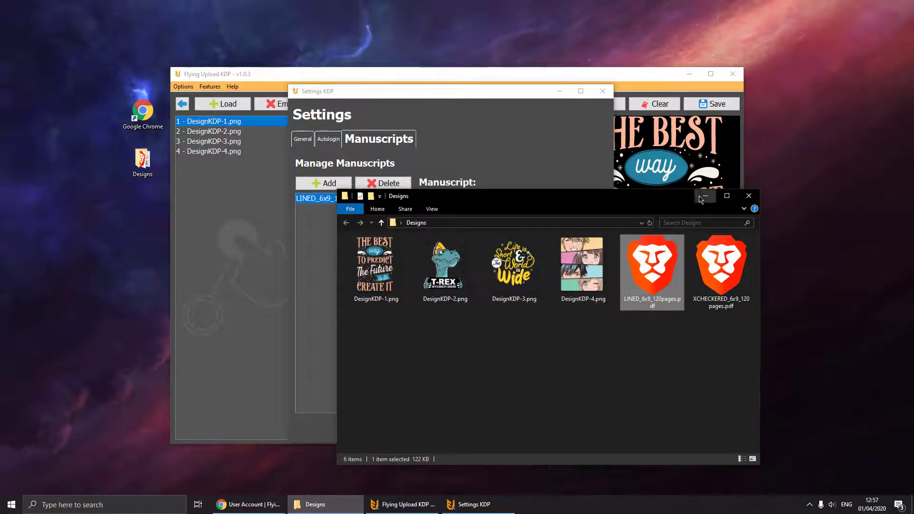
click(708, 185)
click(330, 184)
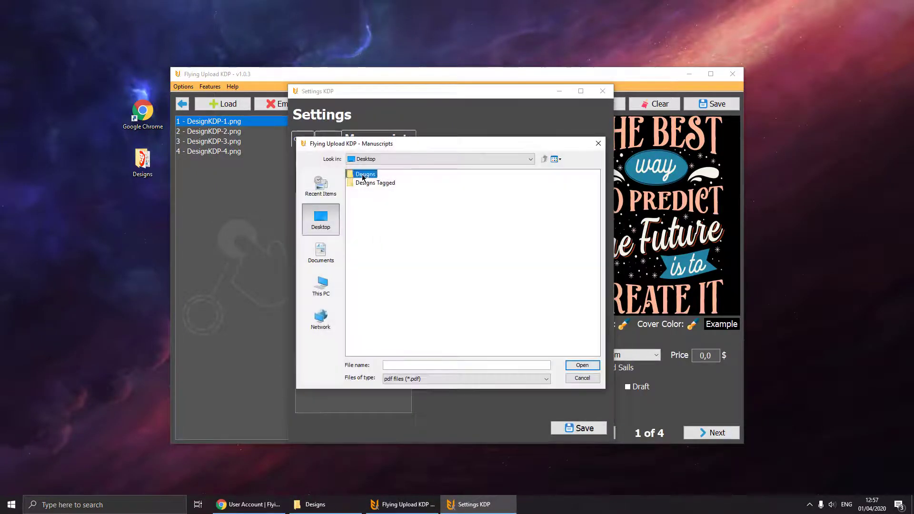
double_click(365, 174)
click(398, 183)
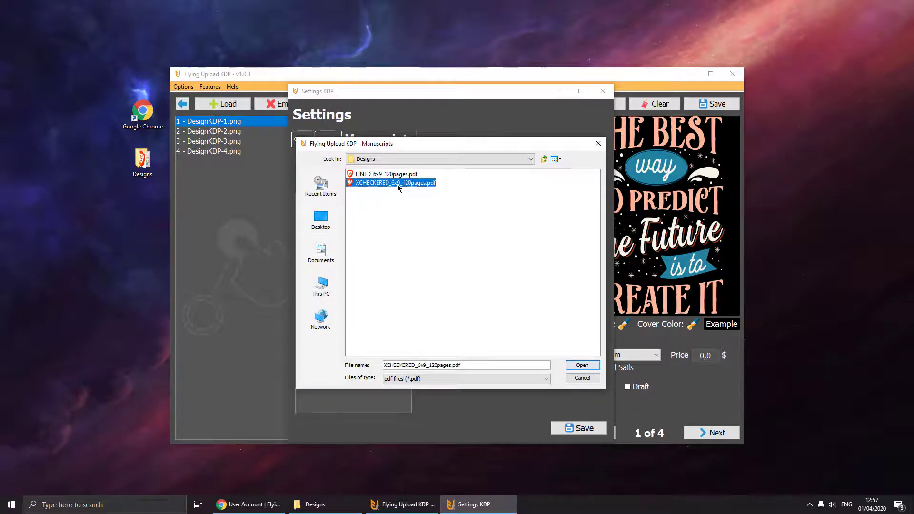
double_click(398, 184)
click(362, 198)
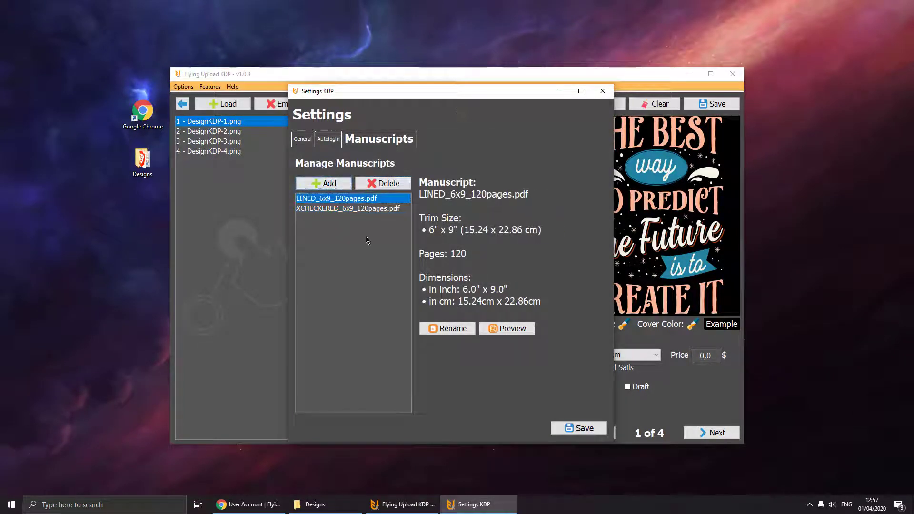
click(448, 328)
- Cancel the rename, preview LINED_6x9_120pages.pdf in Brave, then save and close the KDP settings
click(469, 286)
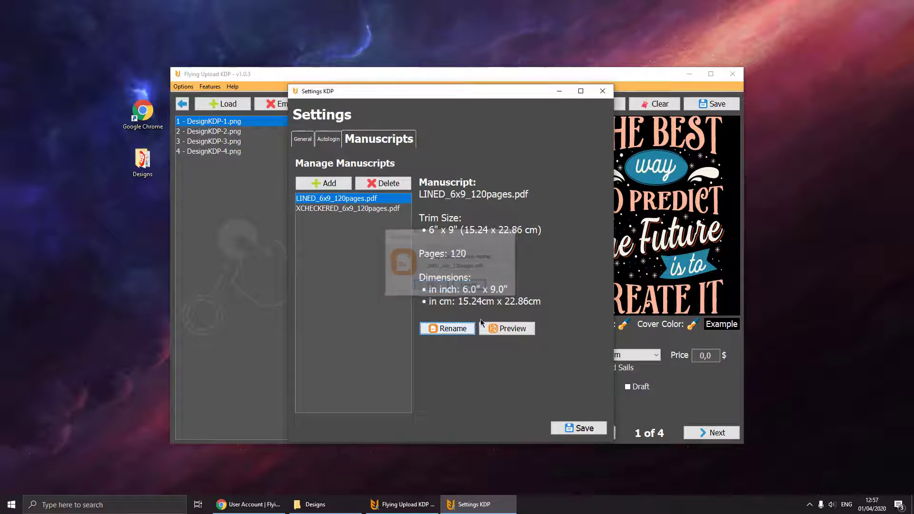
click(491, 330)
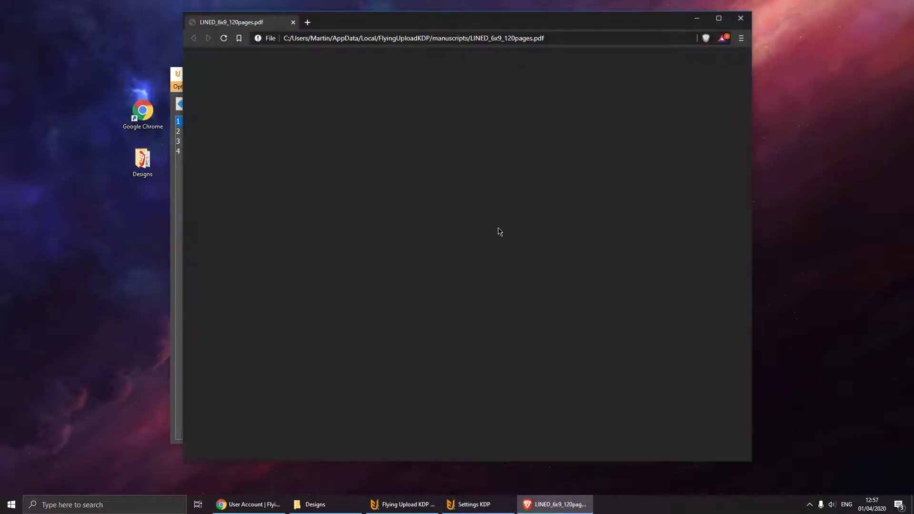
scroll(438, 257, down, 10)
scroll(438, 255, down, 15)
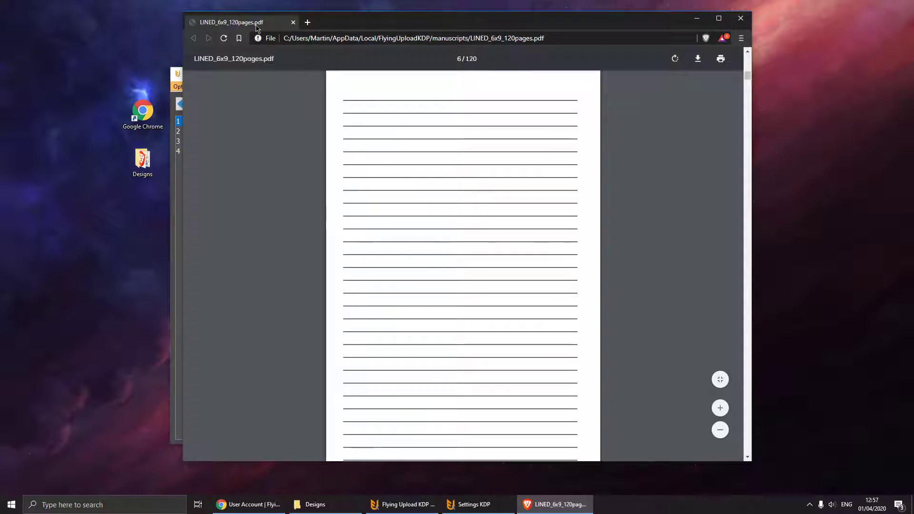
key(ctrl+w)
click(567, 426)
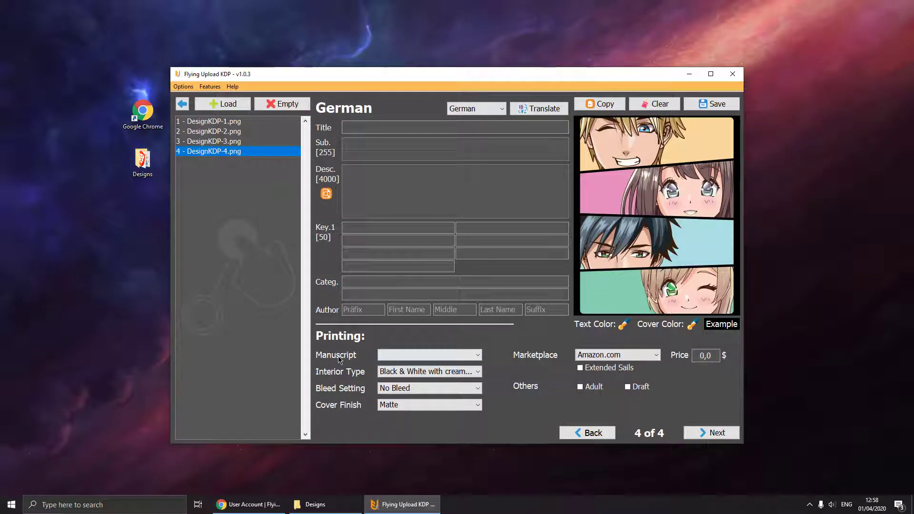
- Set DesignKDP-1.png to English and paste in its title and 6" x 9" 120-page lined-notebook subtitle
click(223, 123)
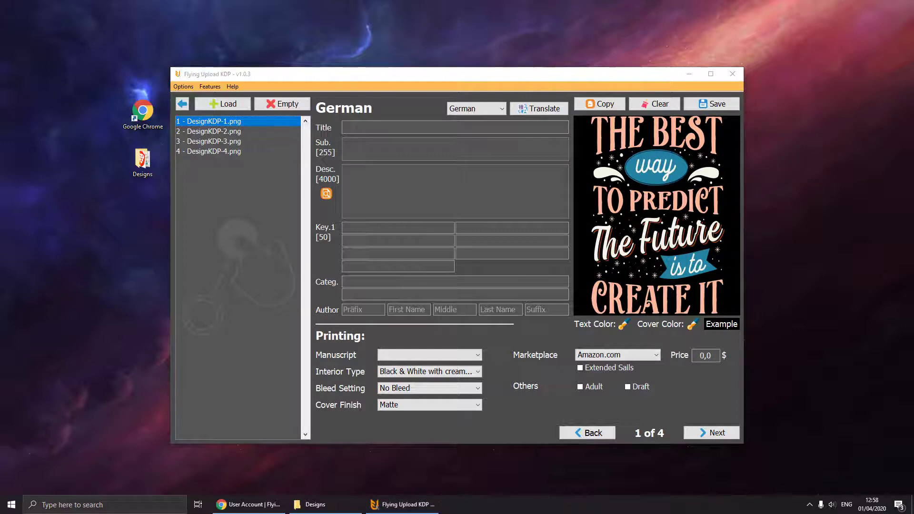
click(483, 109)
click(476, 120)
click(406, 126)
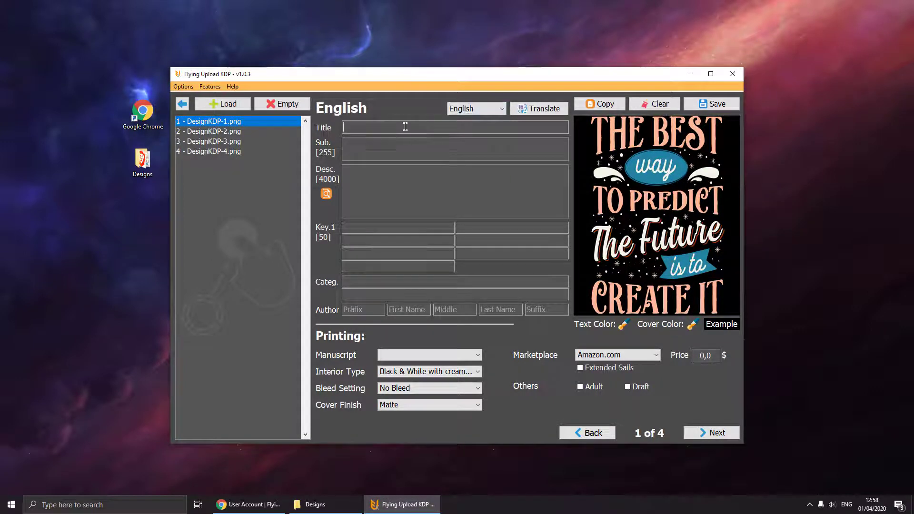
text(The Best Way To Predict The Future Is To Create It)
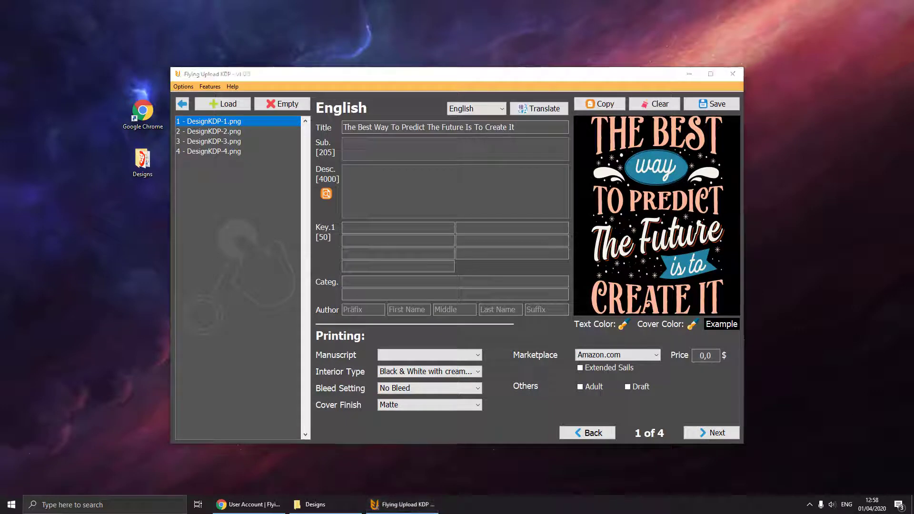
click(374, 140)
text(Lined Notebook Journal ToDo Exercise Book or Diary (6" x 9" inch) with 120 pages)
click(369, 178)
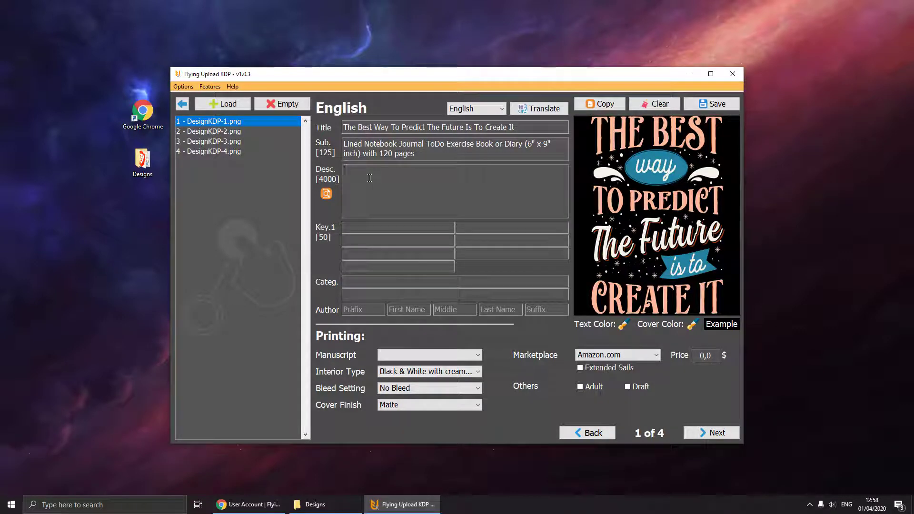
- Enter 'Great gift idea' as the description, make it italic, and check it in the preview
text(Great gif)
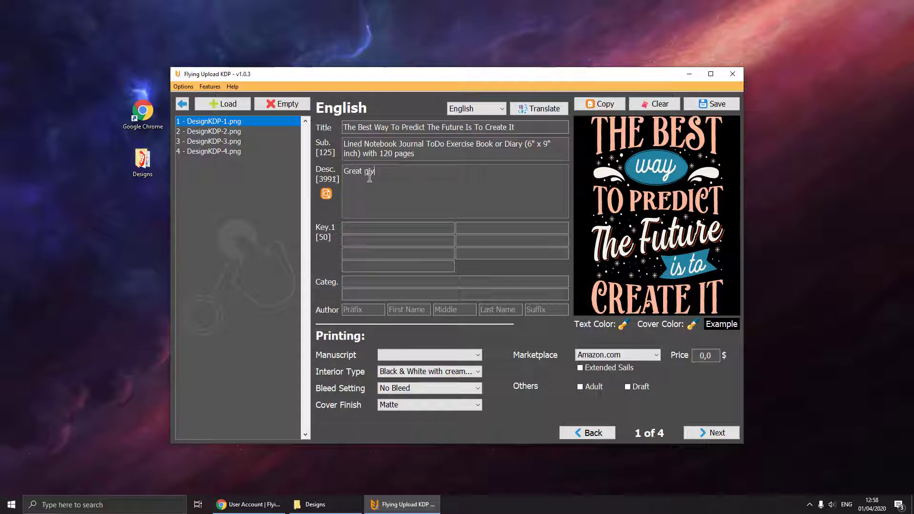
text(t idea)
click(327, 194)
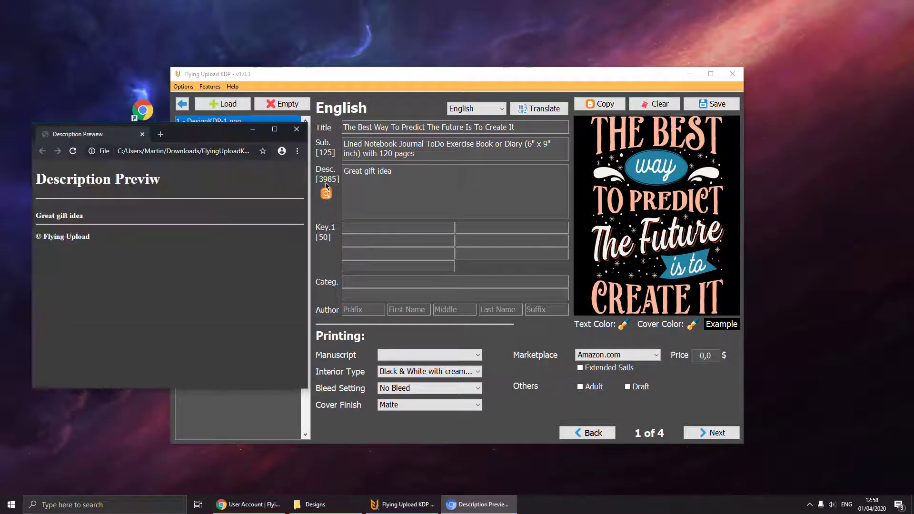
click(296, 129)
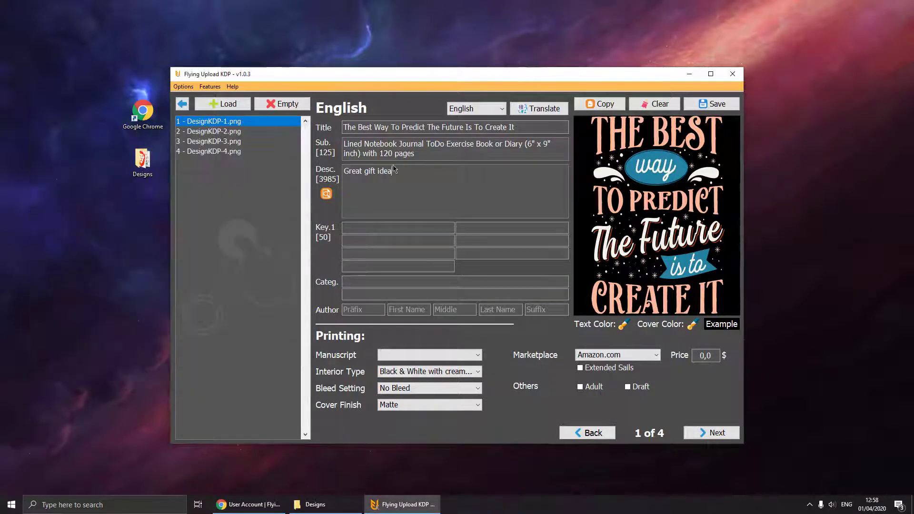
right_click(378, 171)
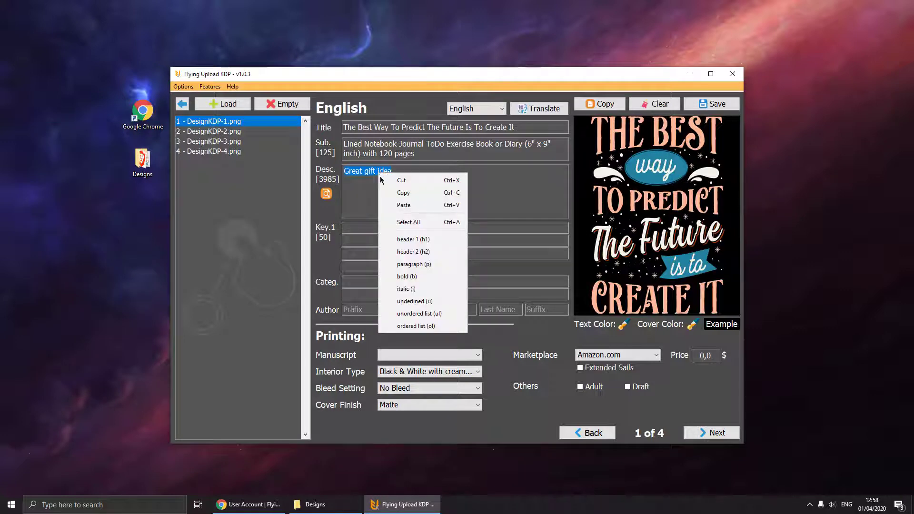
click(435, 288)
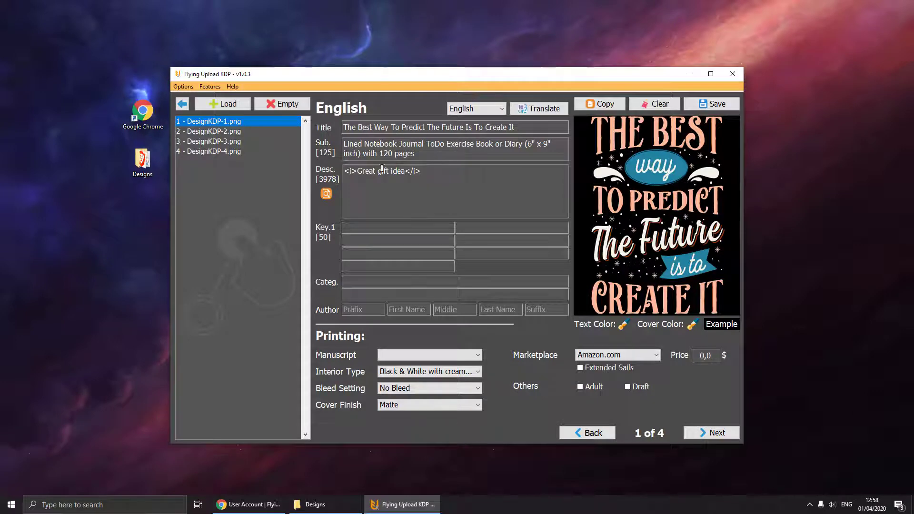
drag(357, 171, 338, 170)
drag(422, 171, 405, 170)
click(327, 195)
drag(38, 219, 81, 218)
click(294, 133)
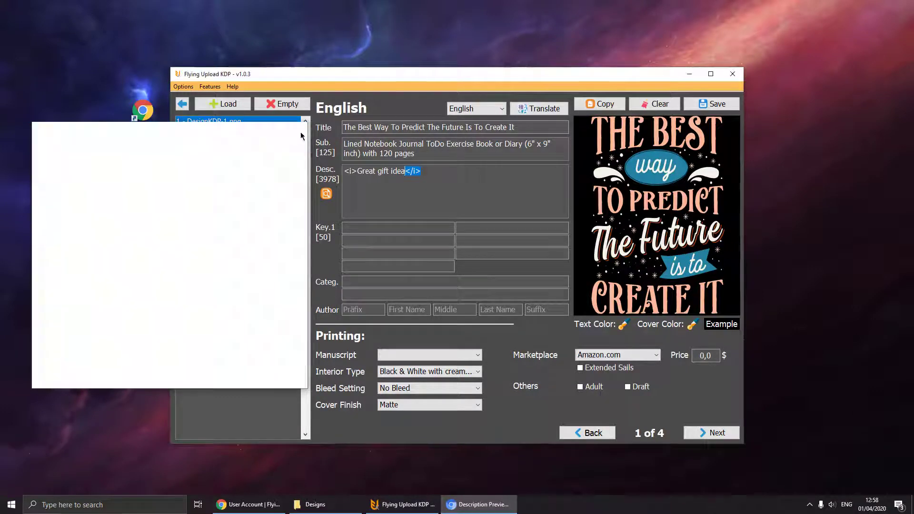
- Make the italic line a level-1 heading and add '120 pages white paper' and 'notebook' below it
drag(429, 172, 318, 170)
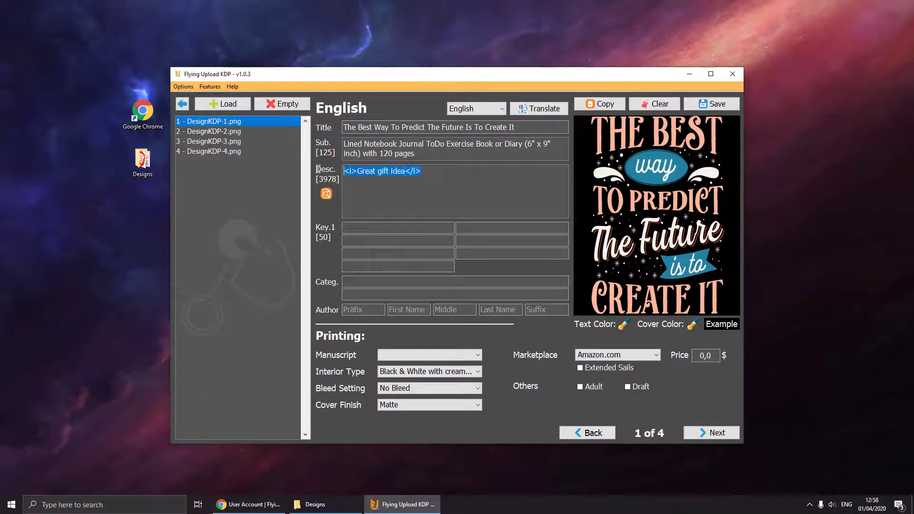
right_click(373, 172)
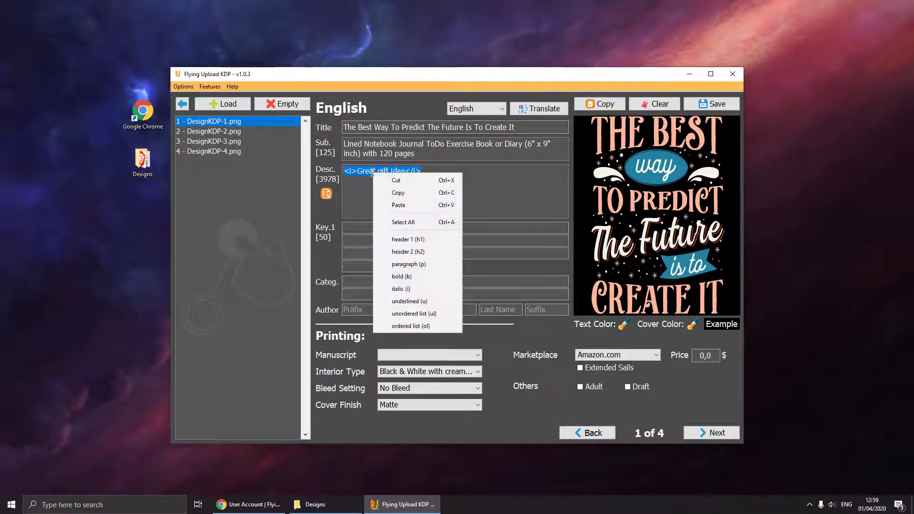
click(423, 243)
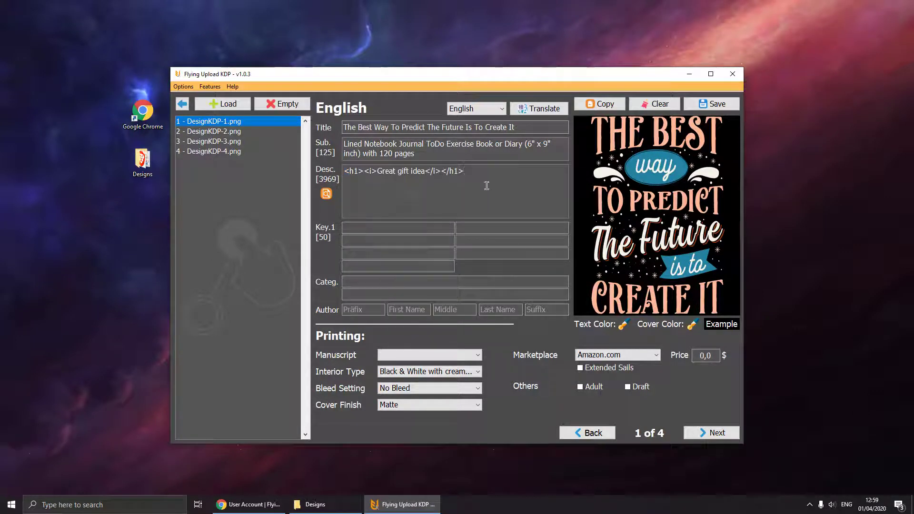
key(Return)
text(120 pages )
text(whit)
text(e paper)
key(Return)
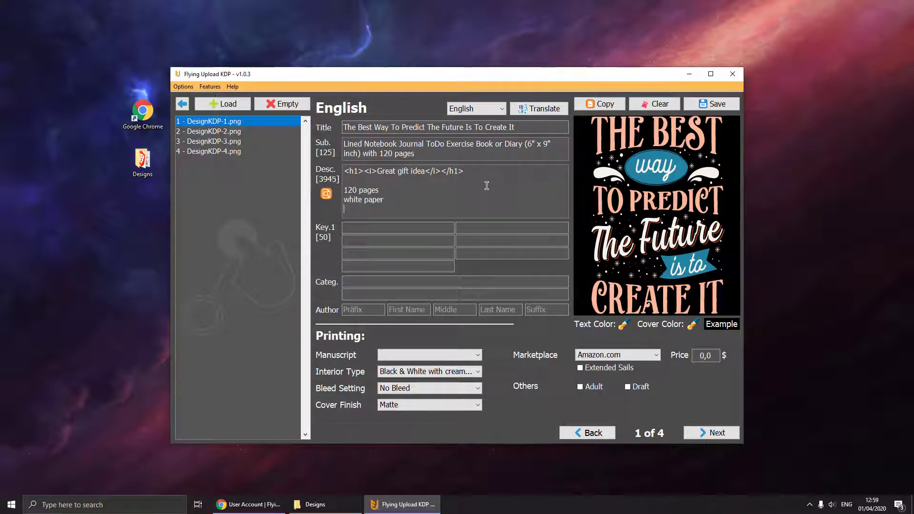
text(notebook)
- Format the lines 120 pages, white paper and notebook as an unordered (ul) list
drag(378, 212, 337, 188)
right_click(350, 188)
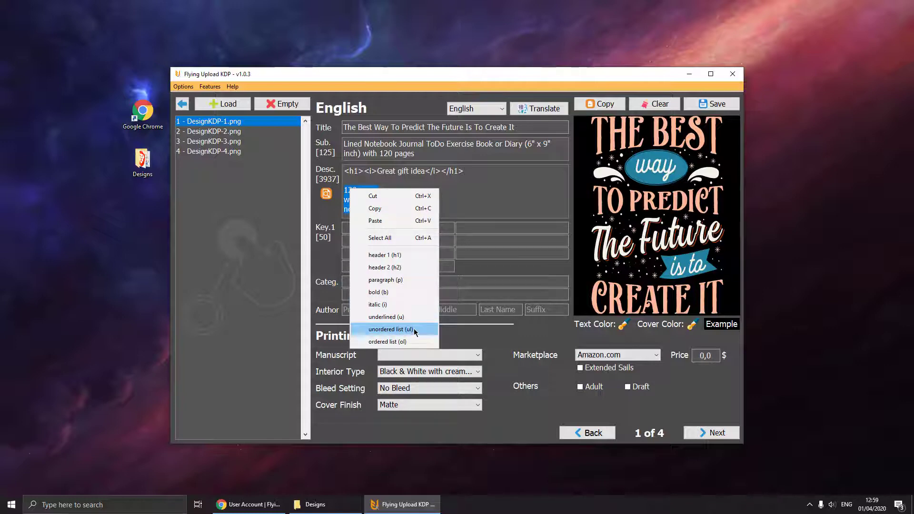
click(399, 329)
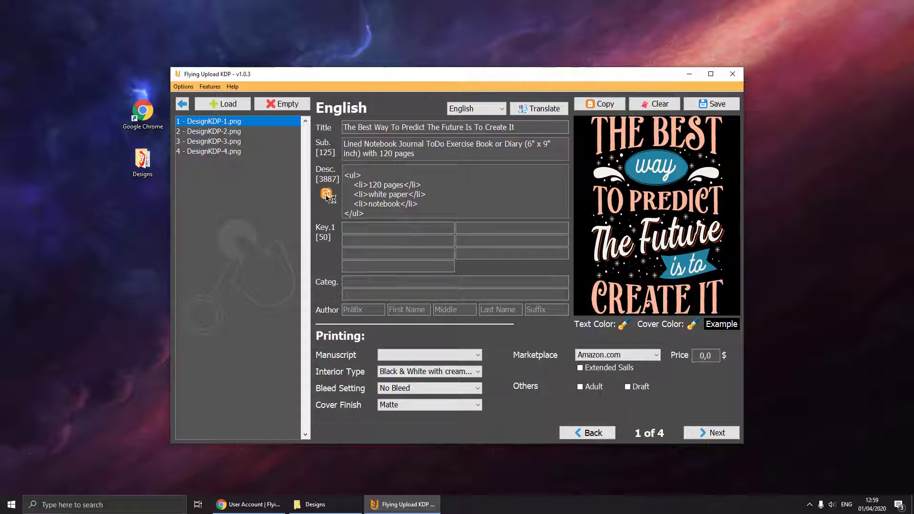
- Preview the description to confirm the italic heading and three bullet items, then close it
click(327, 194)
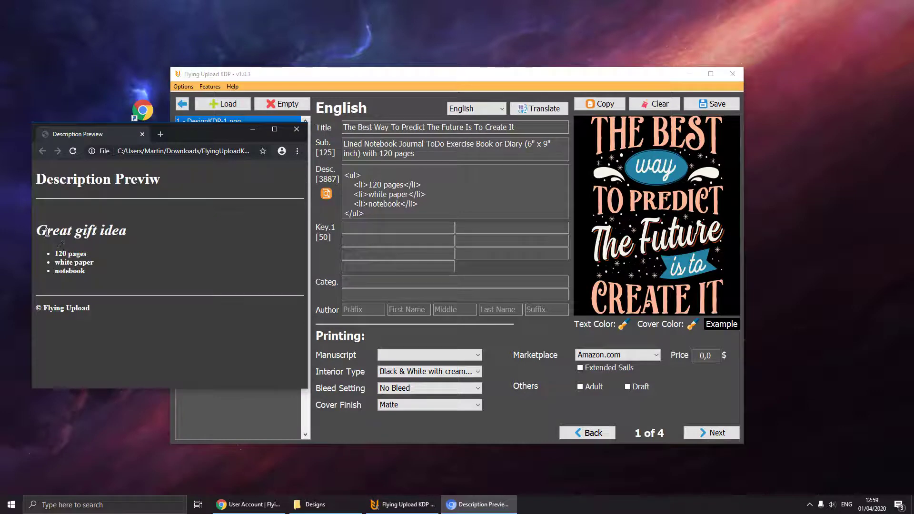
drag(42, 231, 94, 273)
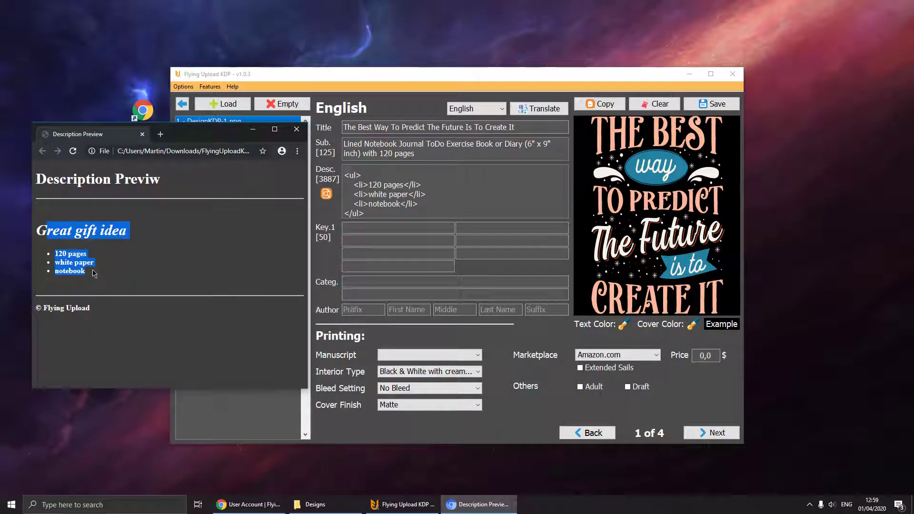
drag(90, 273, 54, 258)
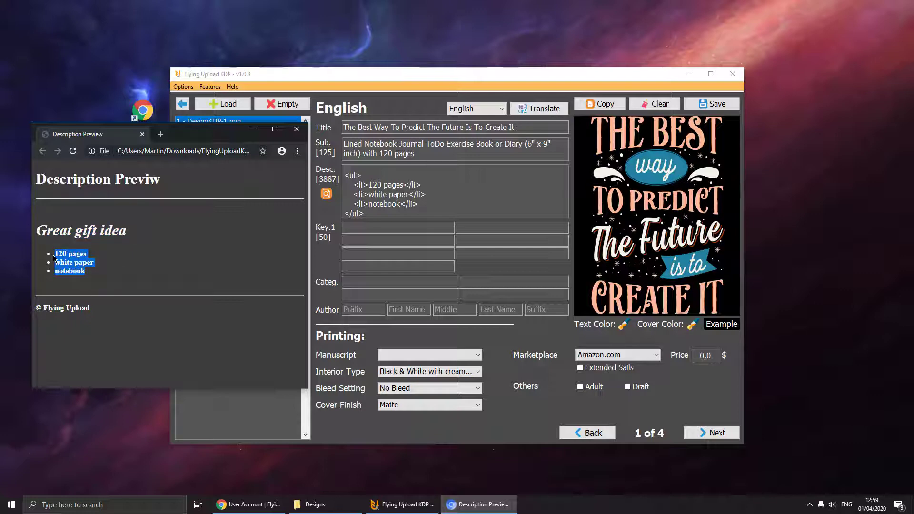
click(296, 129)
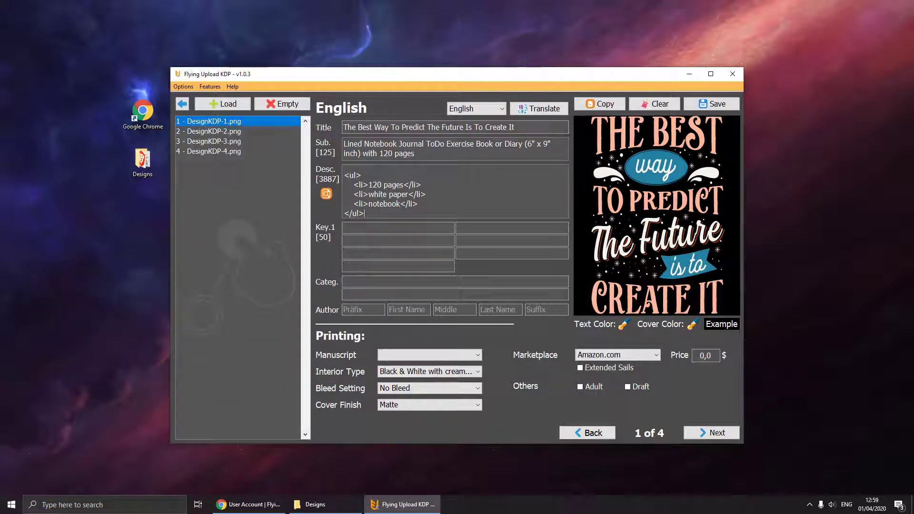
- Paste the keywords 'best way' and 'Journal Diary Notebook' into the first two keyword fields
click(442, 232)
key(ctrl+v)
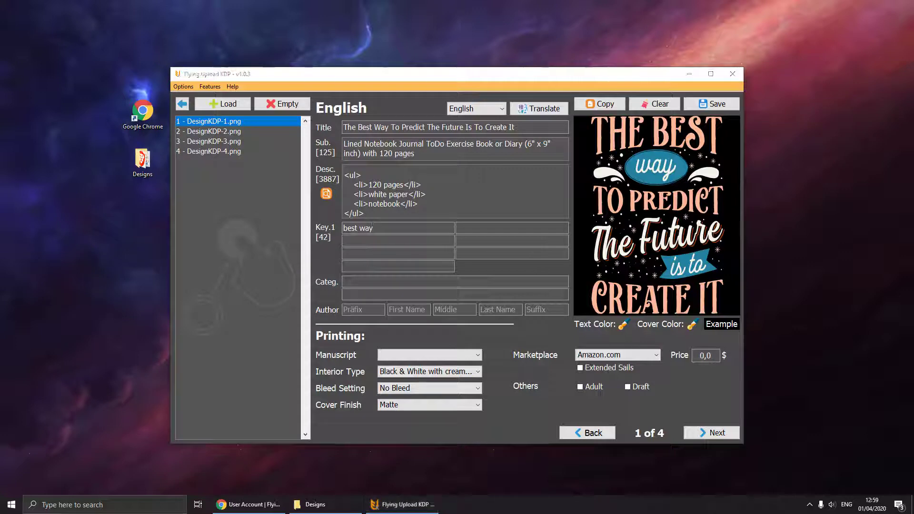
click(476, 227)
key(ctrl+v)
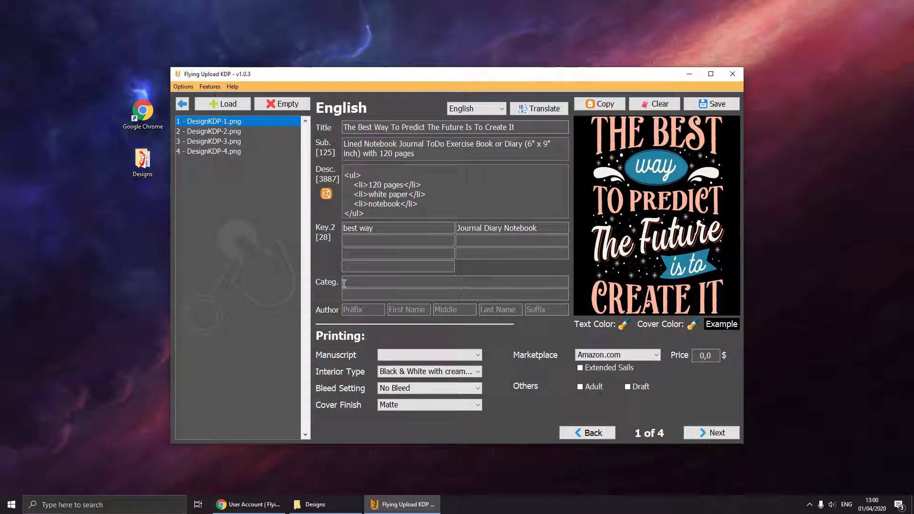
- Set the categories to Business & Economics > Motivational and Self-Help > Motivational & Inspirational
click(344, 284)
text(motivation)
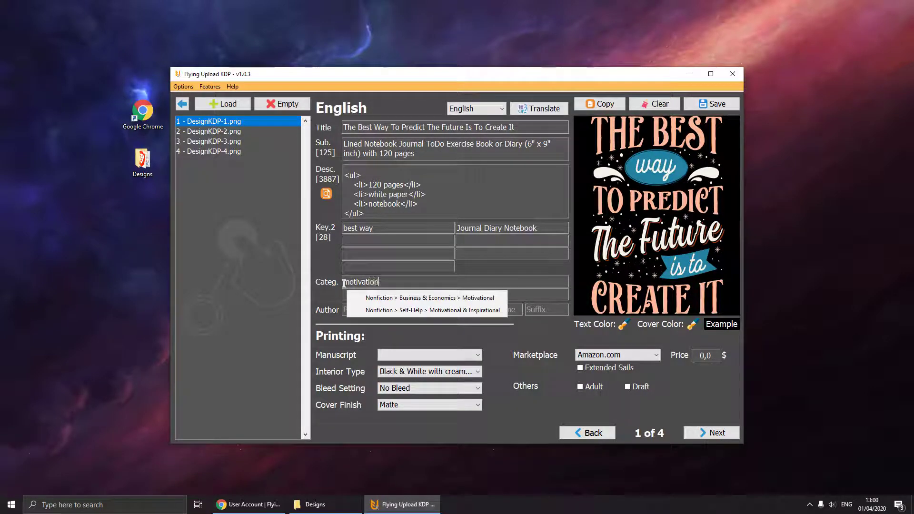
click(352, 297)
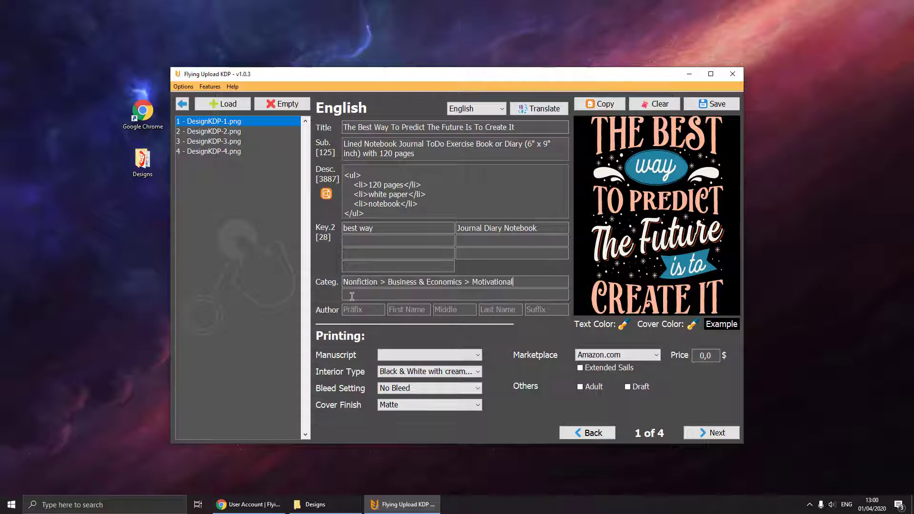
text(motivation)
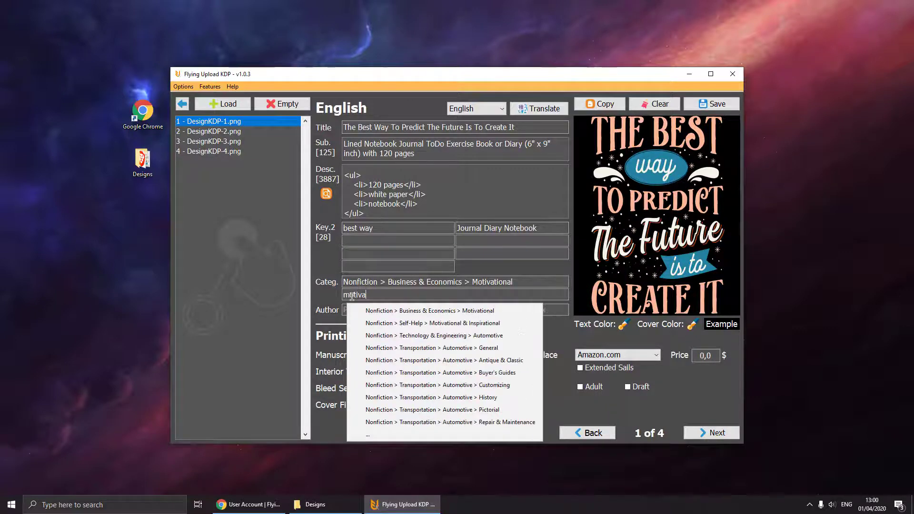
click(399, 323)
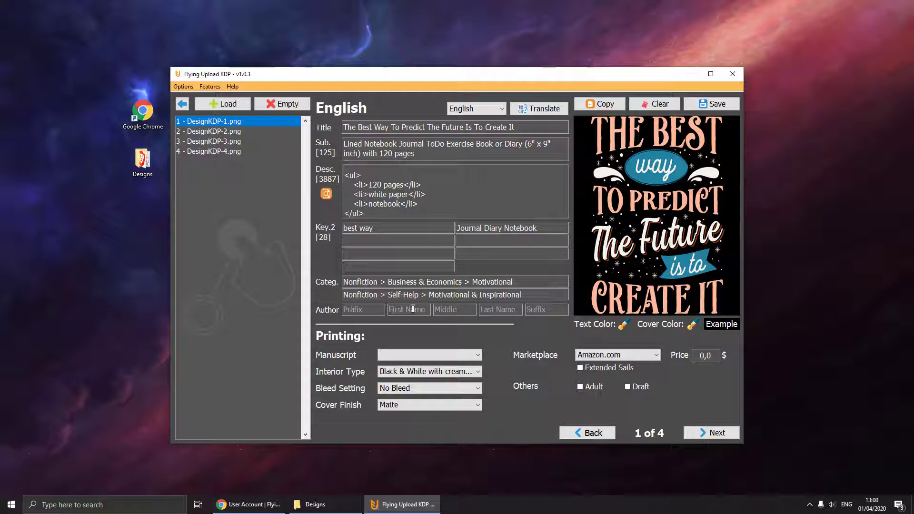
- Fill in the author's first and last name
click(413, 309)
text(Flying)
text(Upload)
click(440, 356)
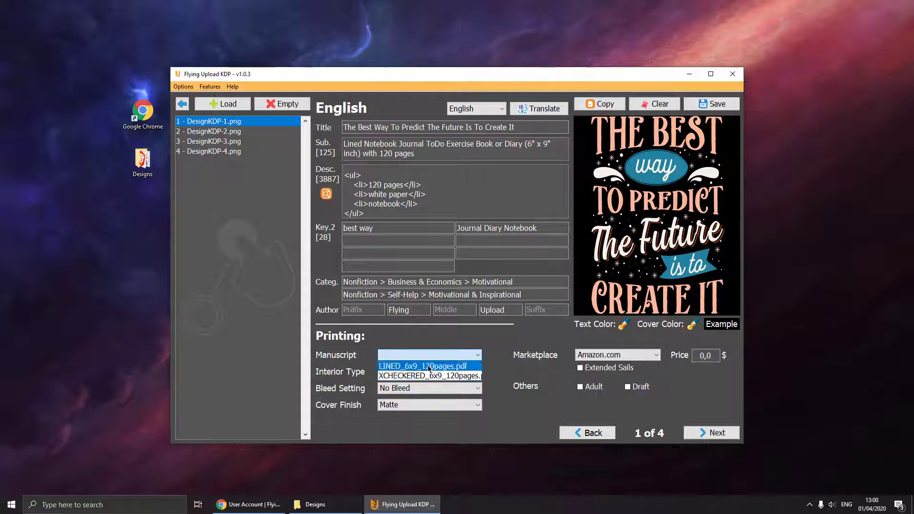
- Use LINED_6x9_120pages.pdf as the manuscript and set the Amazon.com price to 5,0 $
click(429, 366)
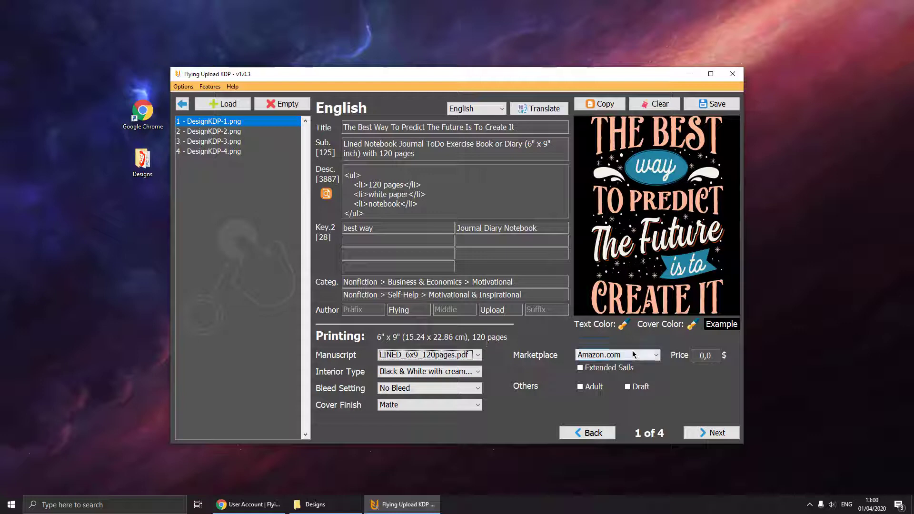
click(704, 356)
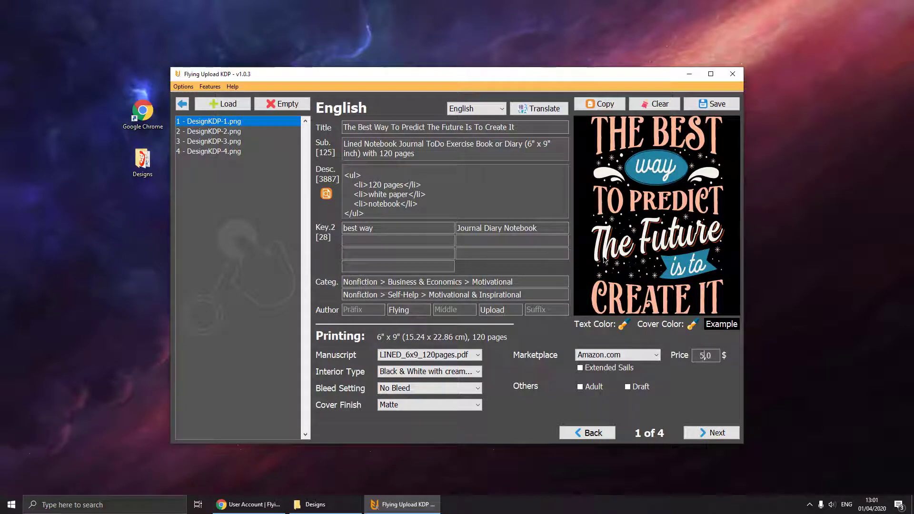
click(623, 324)
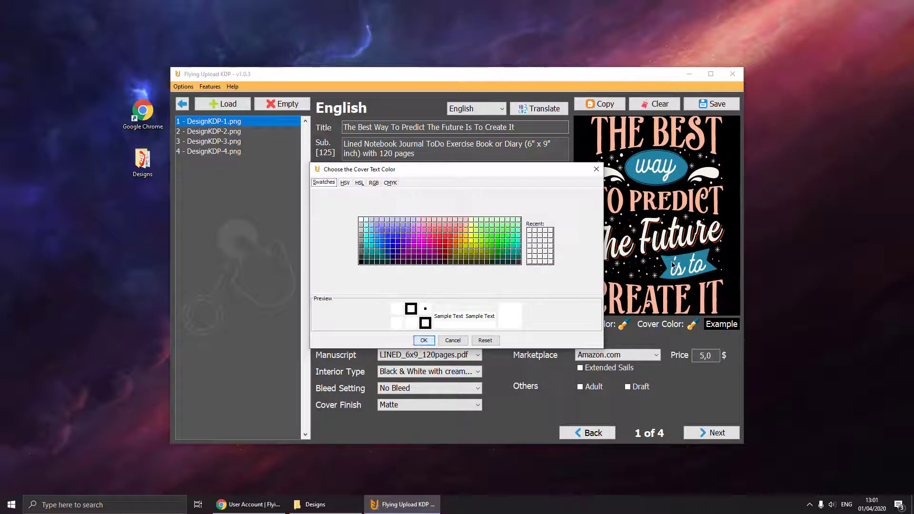
- Give the cover teal text on a navy background
click(372, 250)
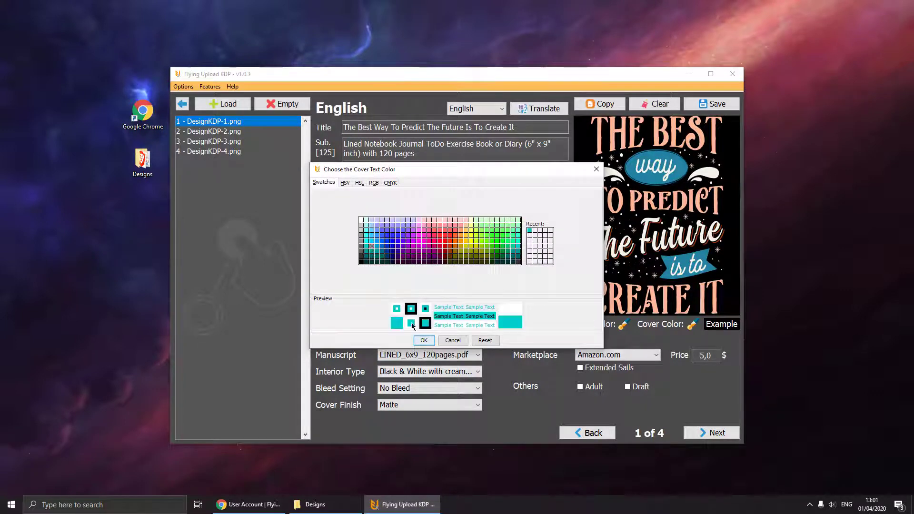
click(424, 340)
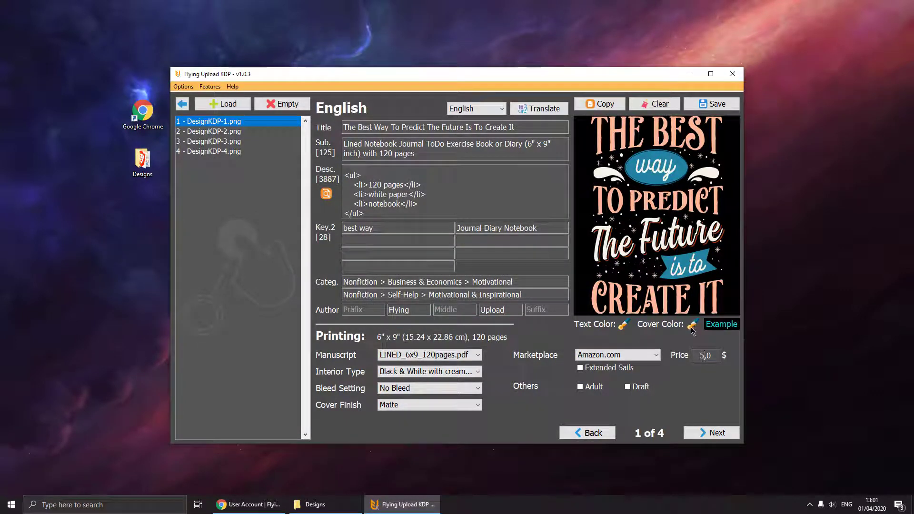
click(693, 325)
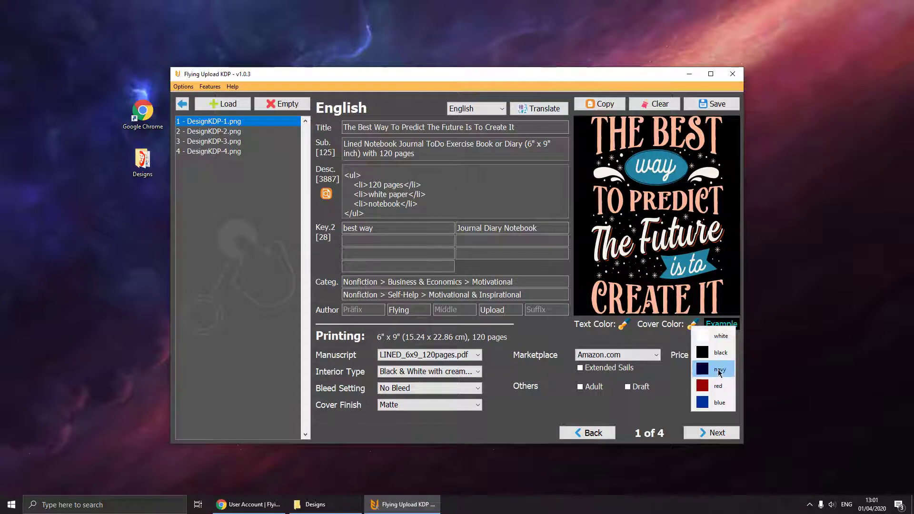
click(720, 372)
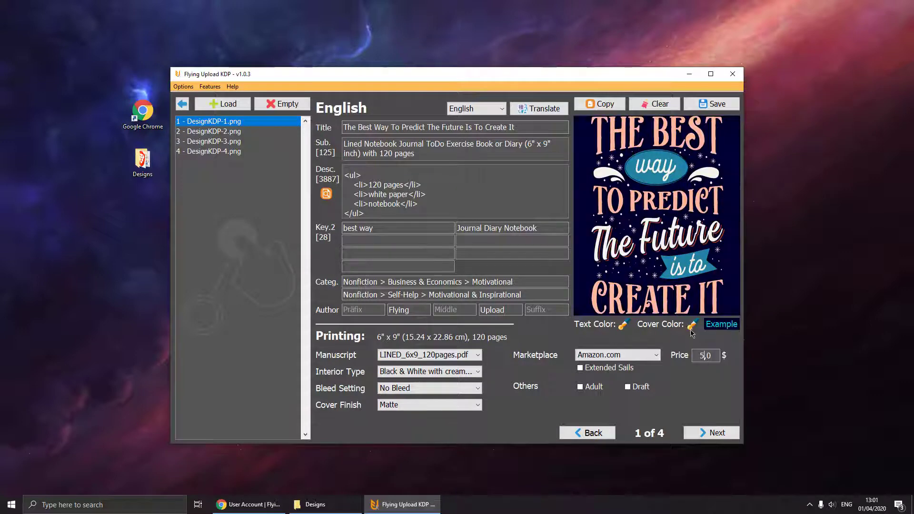
click(693, 328)
click(718, 367)
- Check the teal spine title in the example.pdf cover preview, then save the design
click(717, 325)
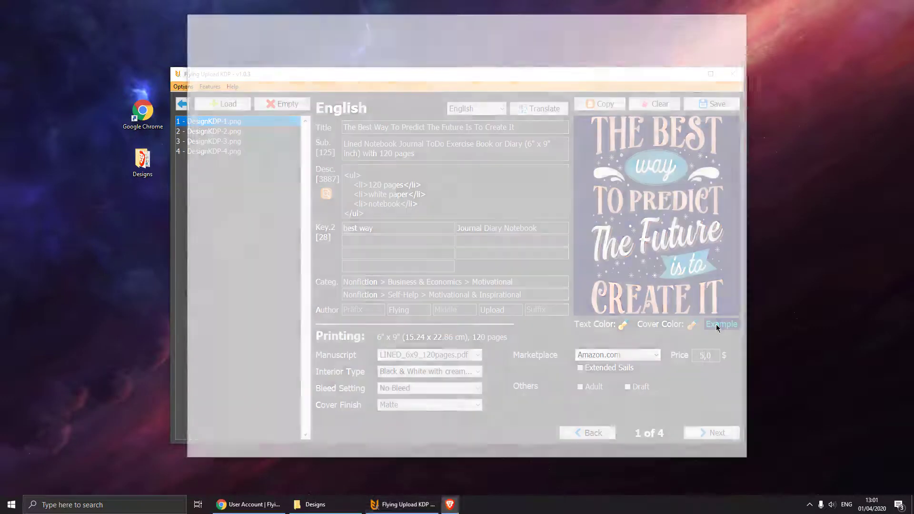
scroll(582, 251, down, 1)
scroll(582, 252, up, 1)
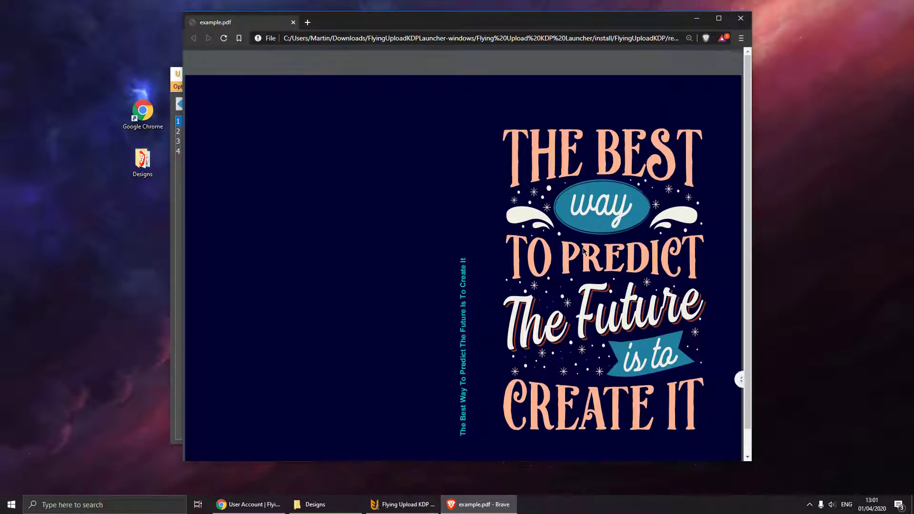
click(741, 19)
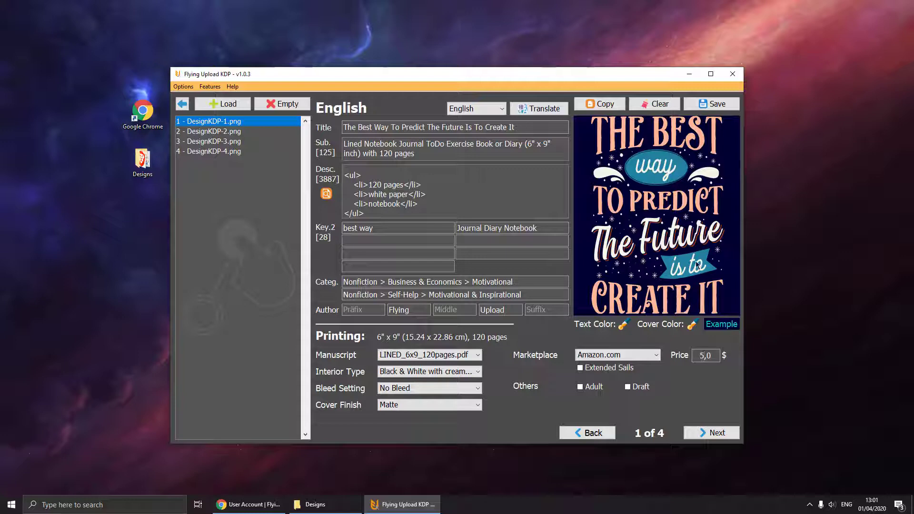
click(721, 110)
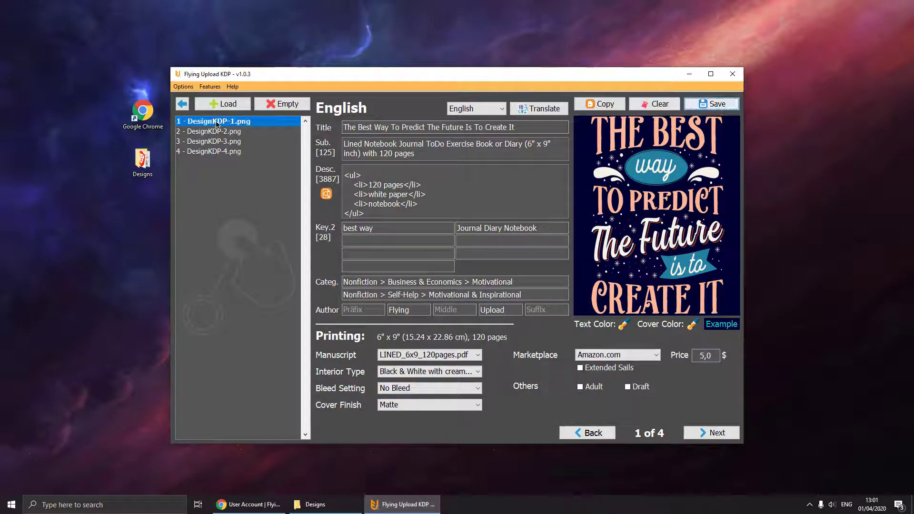
click(315, 504)
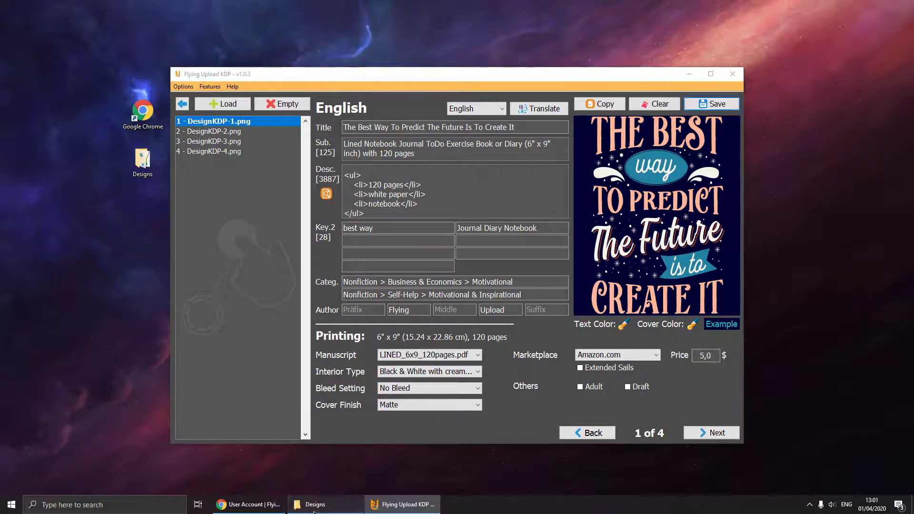
click(379, 280)
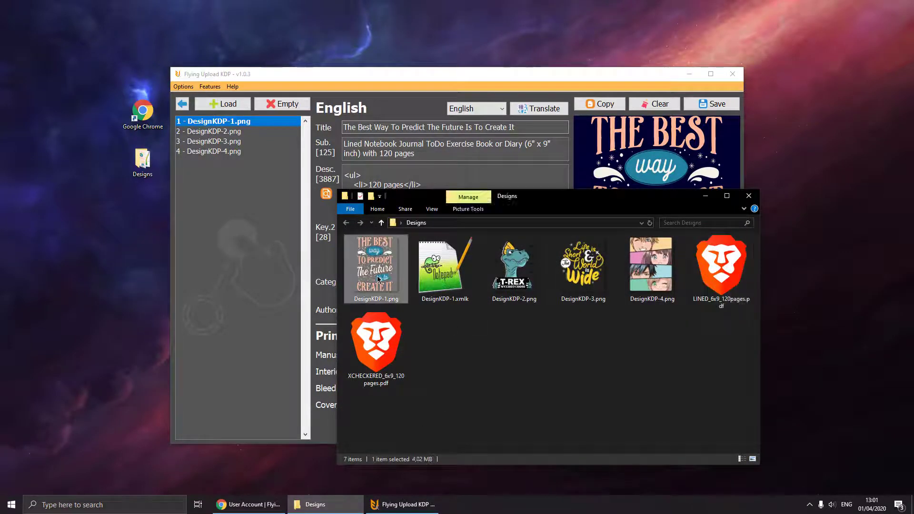
ctrl+click(442, 282)
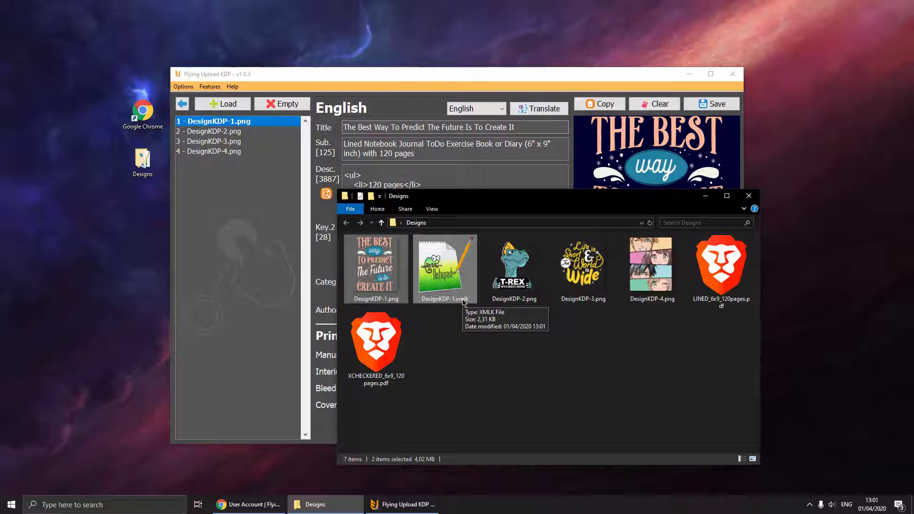
click(709, 187)
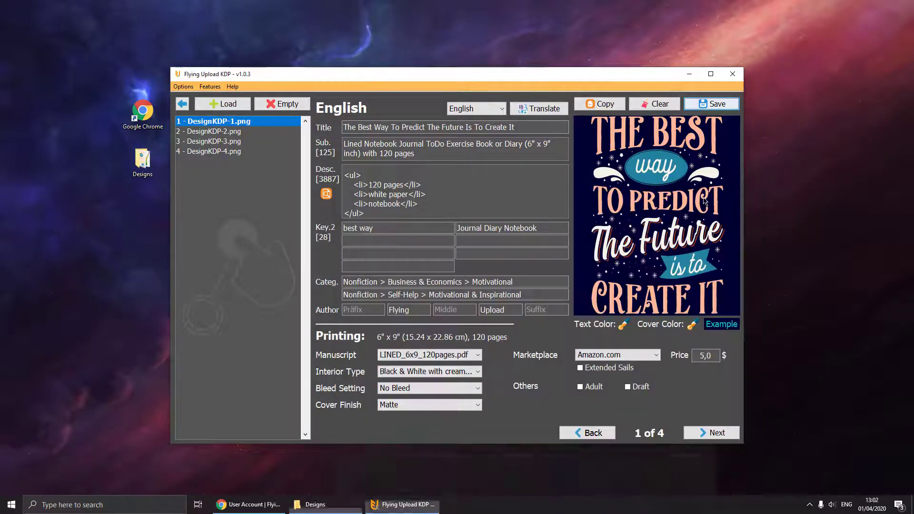
- Create French (FR) and Spanish (ES) copies of DesignKDP-1, review them, then select DesignKDP-2.png
click(542, 109)
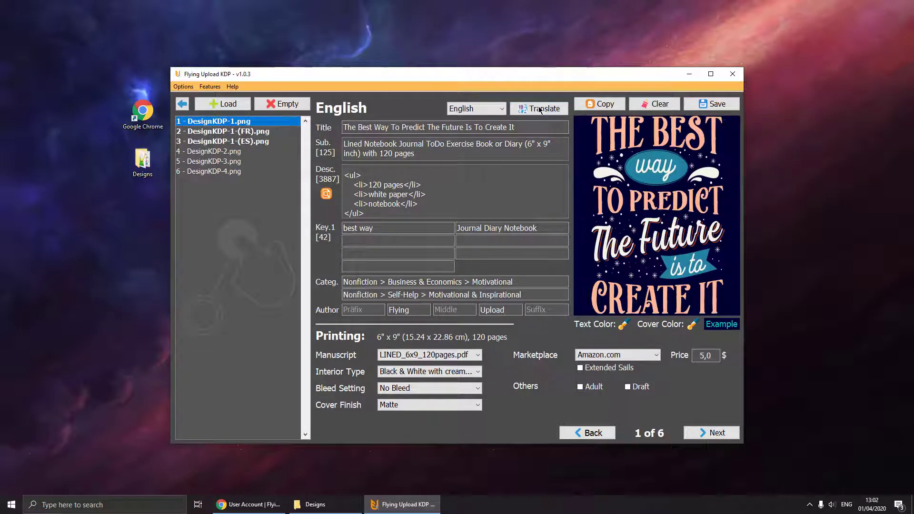
click(227, 132)
click(227, 142)
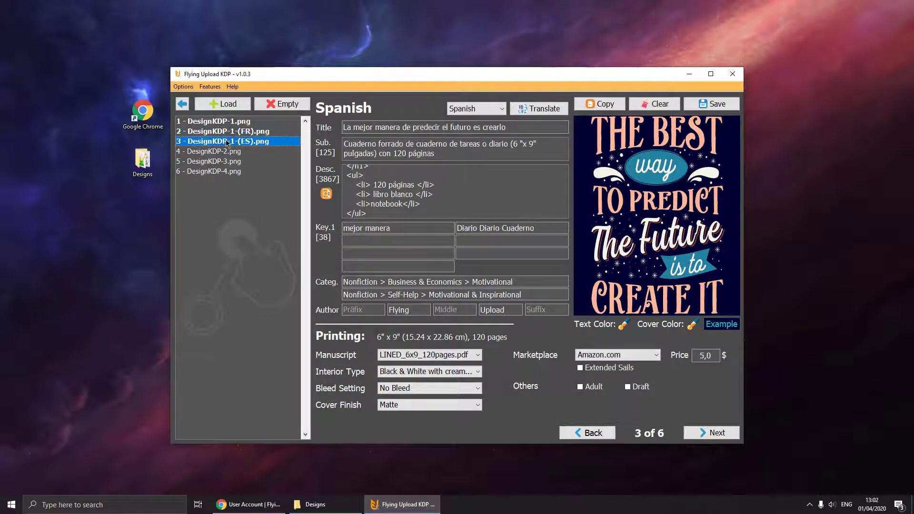
click(224, 123)
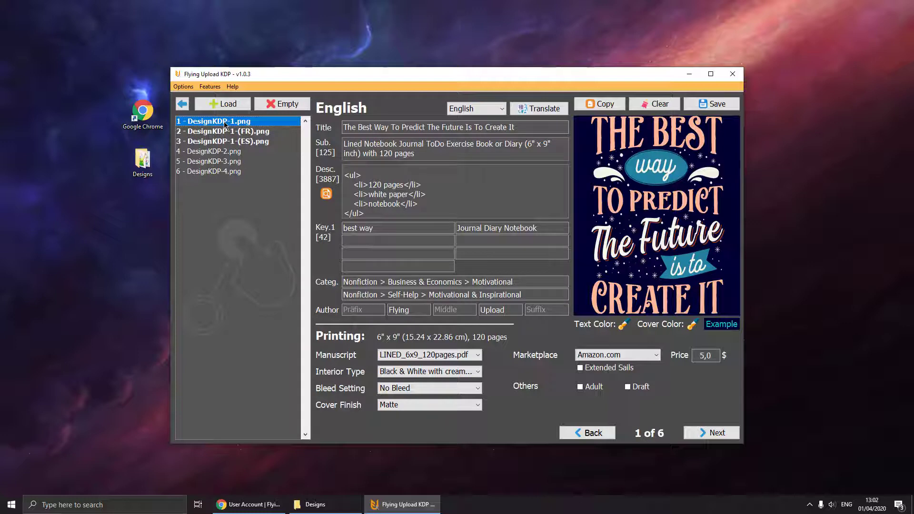
click(219, 152)
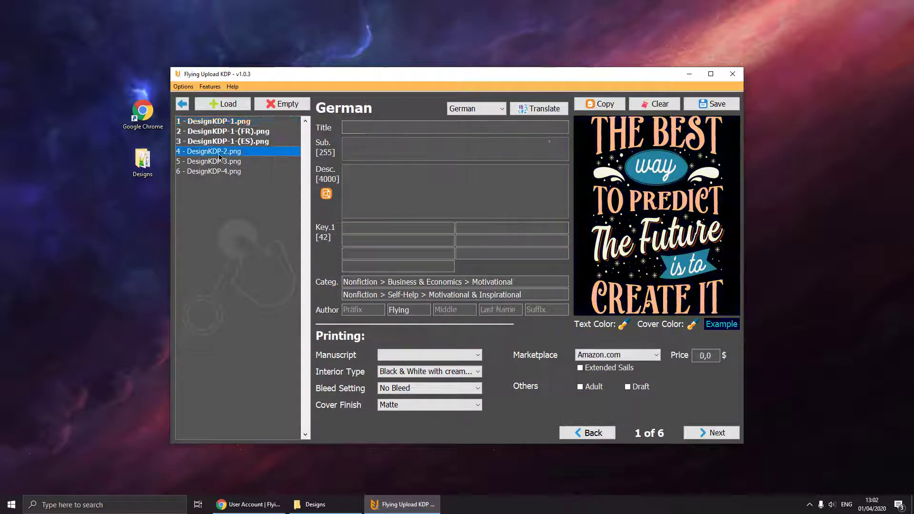
- Copy design 1's data into DesignKDP-2
click(598, 105)
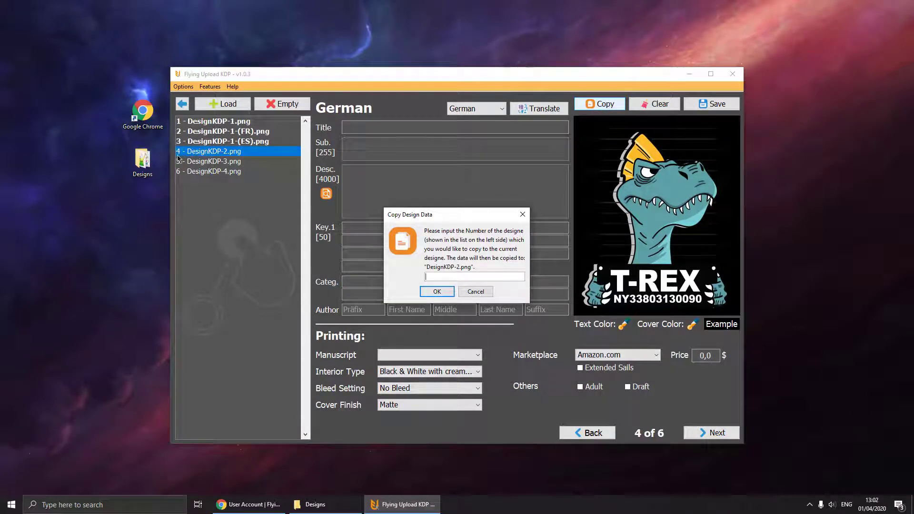
text(1)
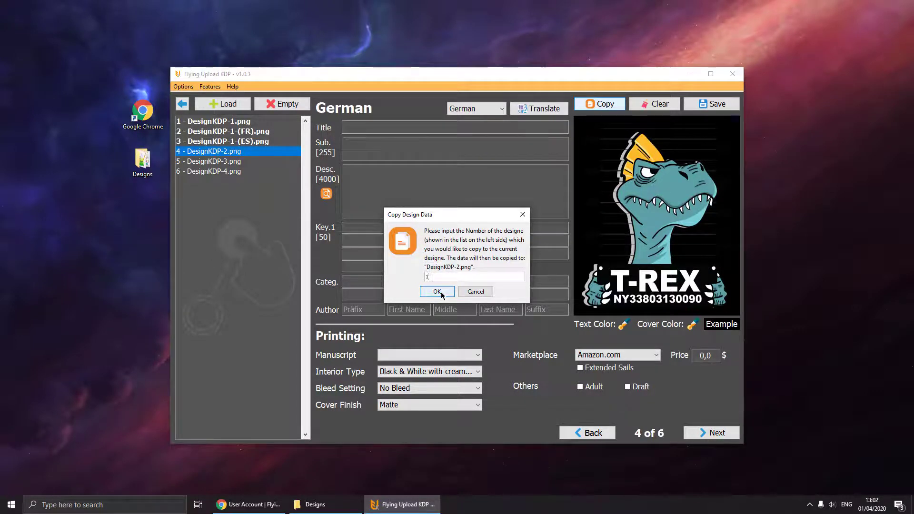
click(441, 293)
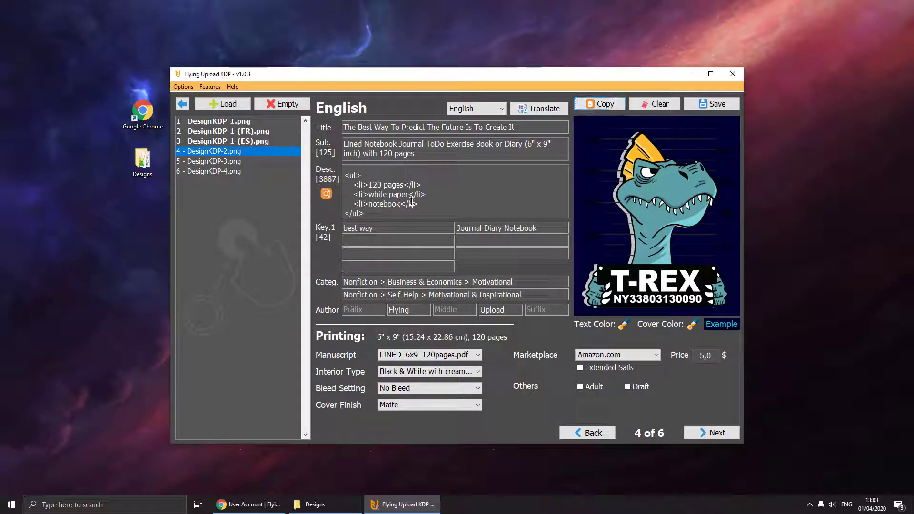
- Duplicate DesignKDP-2 under its suggested name, DesignKDP-2 - Copy.png
click(210, 86)
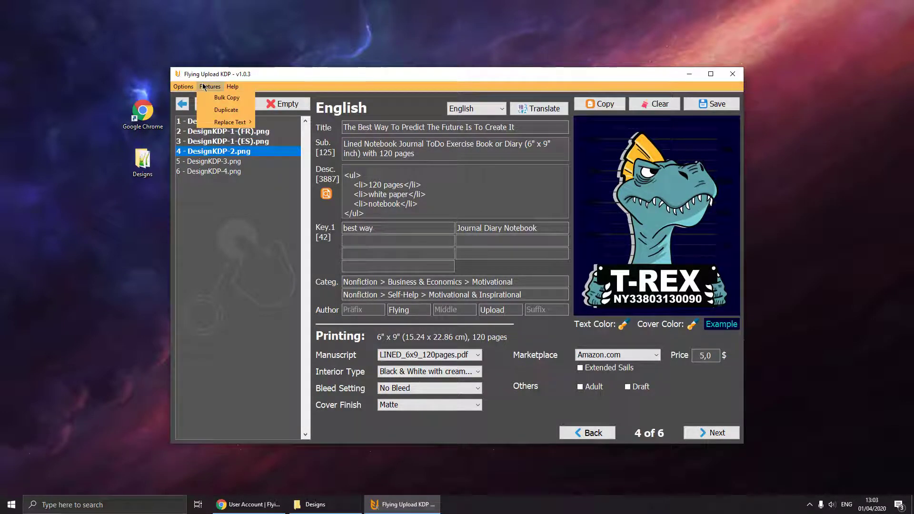
click(224, 110)
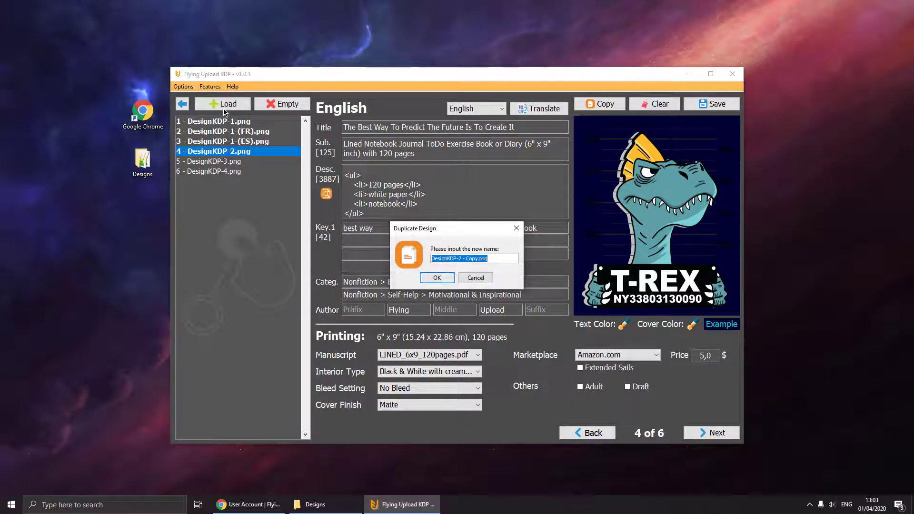
key(Return)
click(224, 162)
click(220, 155)
click(219, 163)
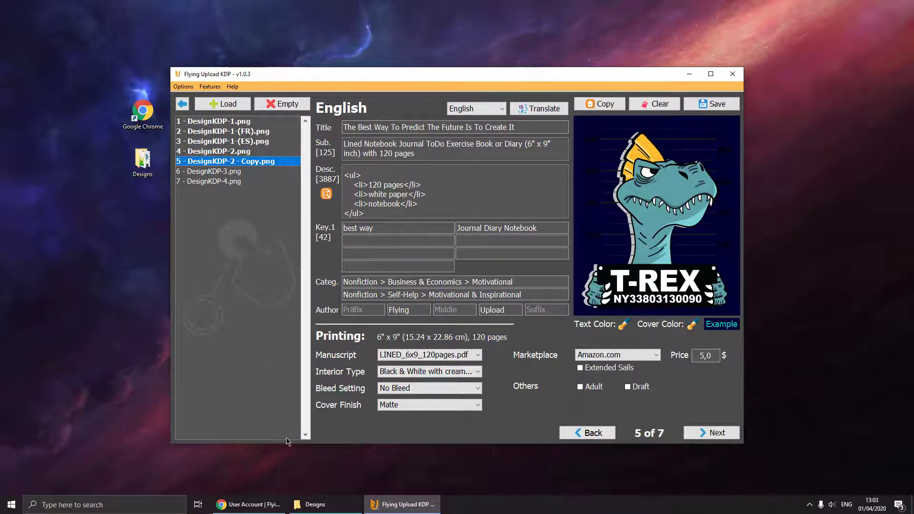
- Select DesignKDP-2.png and DesignKDP-2 - Copy.png in the Designs folder
click(315, 505)
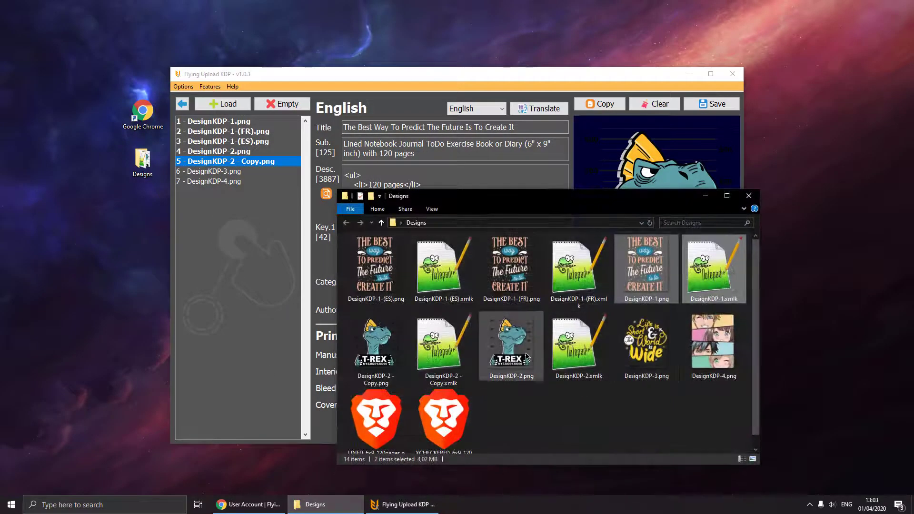
click(511, 342)
ctrl+click(376, 343)
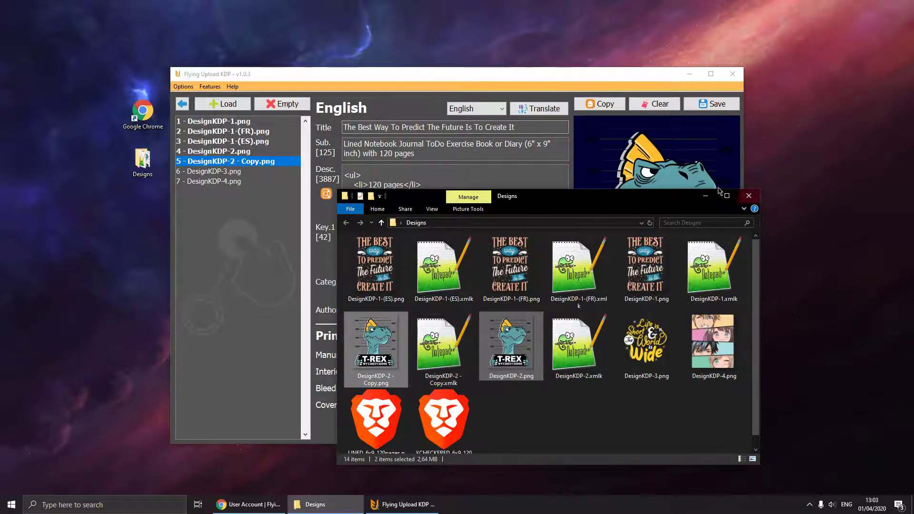
click(706, 195)
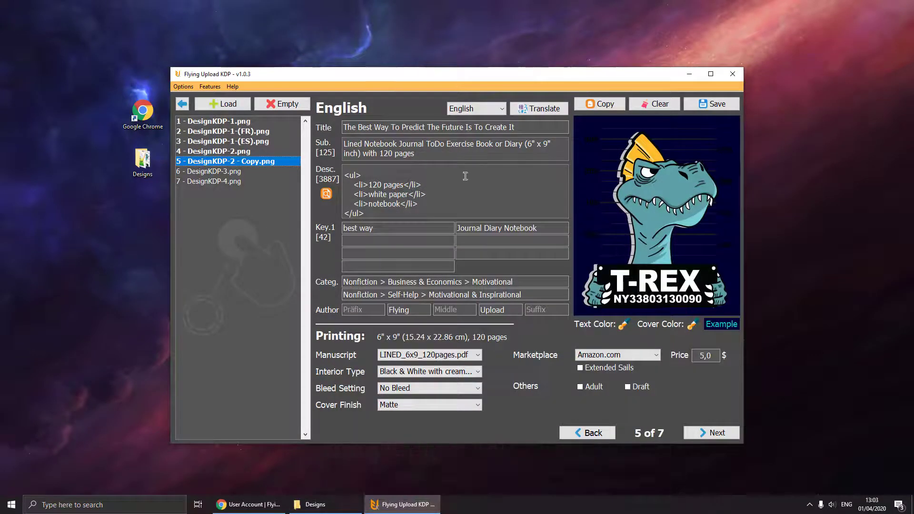
- Look over the Features > Replace Text options and close the list unchanged
click(210, 86)
mouse_move(247, 126)
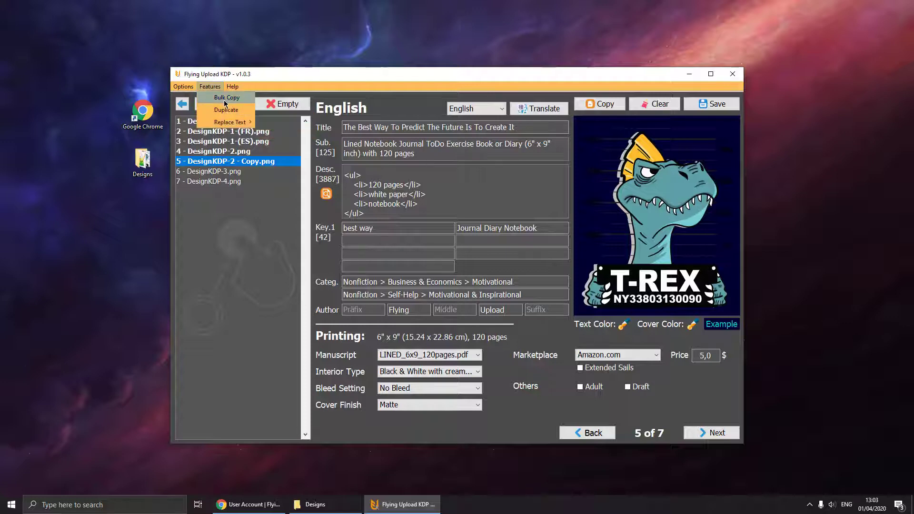
click(464, 199)
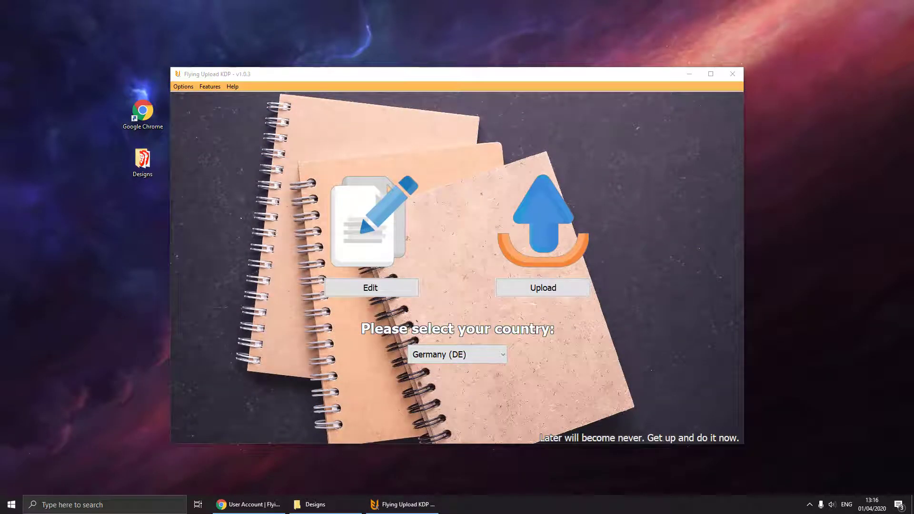
- Drag DesignKDP-1 to DesignKDP-3.png into the upload list, tick 'I agree', and start uploading
click(542, 290)
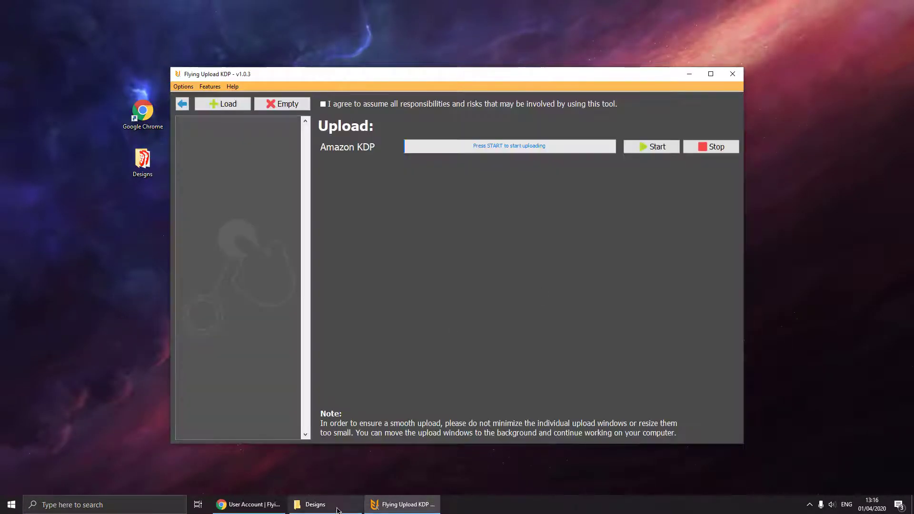
click(314, 504)
drag(394, 259, 237, 194)
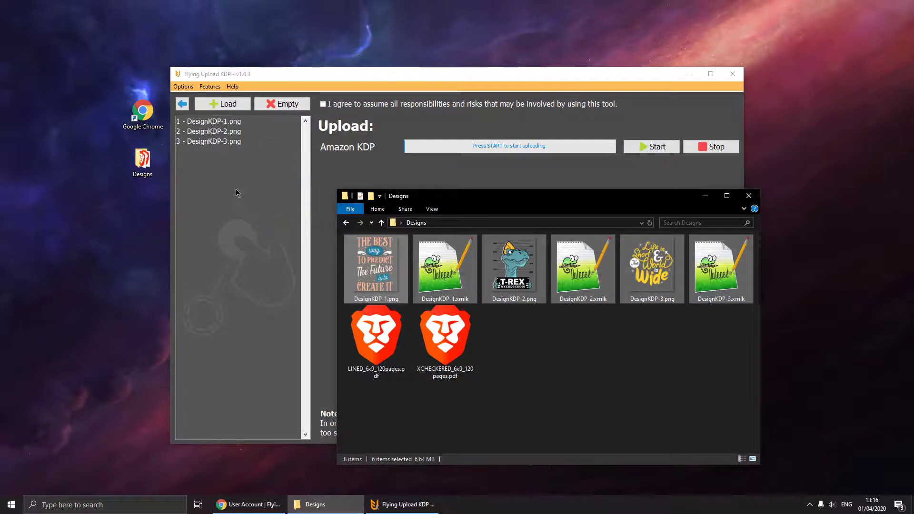
click(706, 196)
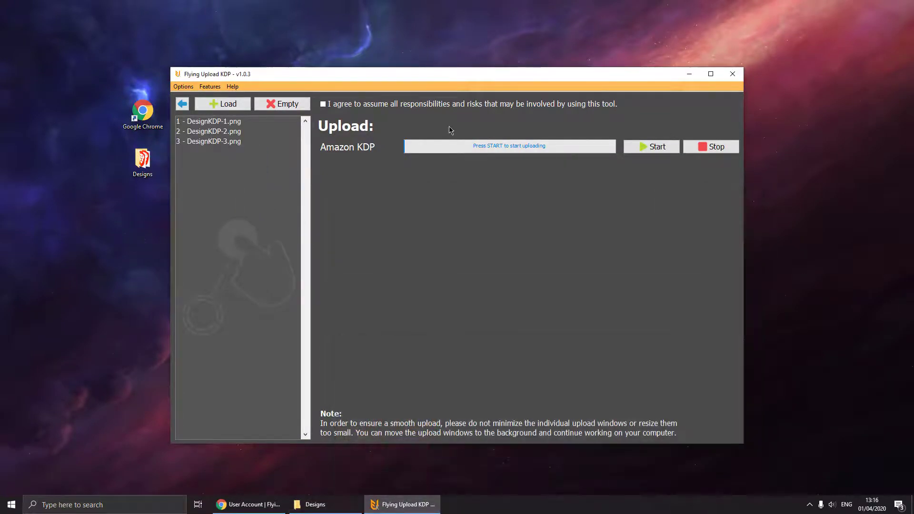
click(407, 103)
click(640, 152)
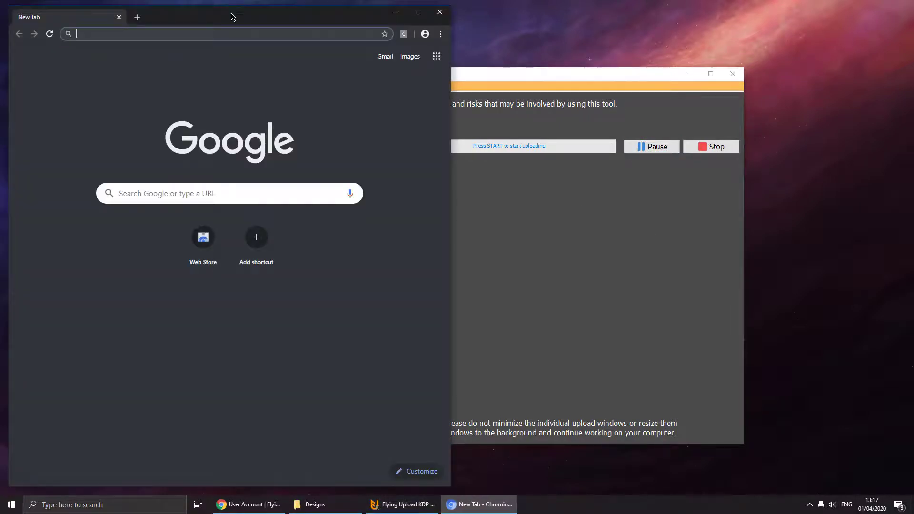
- Maximise the Chromium upload window to fill the screen
double_click(232, 16)
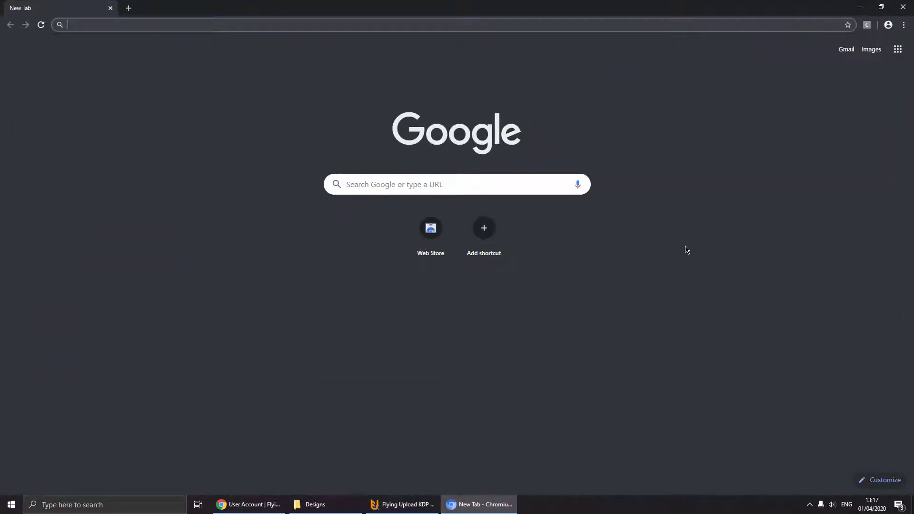
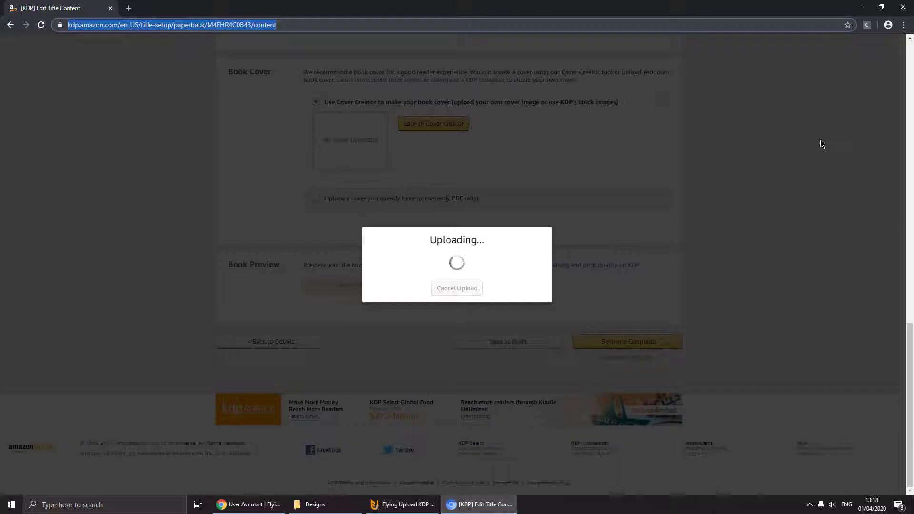
- Restore down the browser window to reveal Flying Upload KDP behind it
double_click(573, 10)
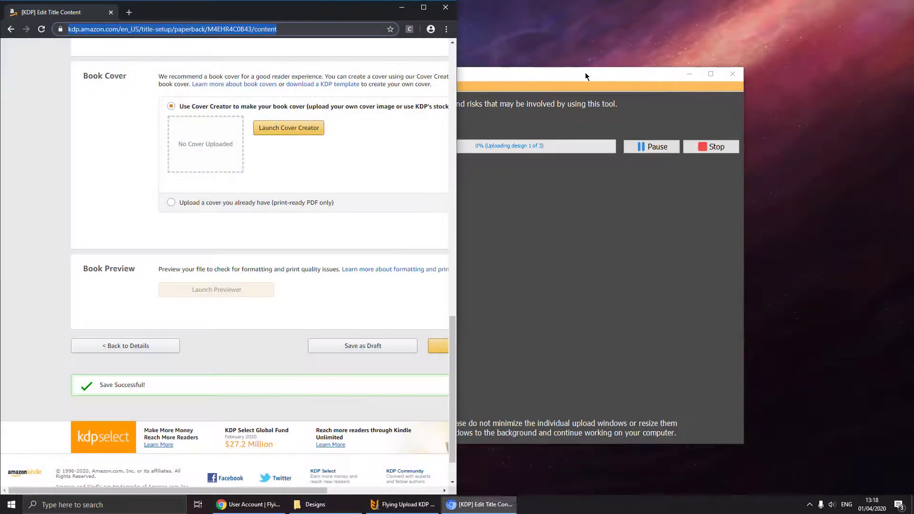
drag(563, 72, 696, 66)
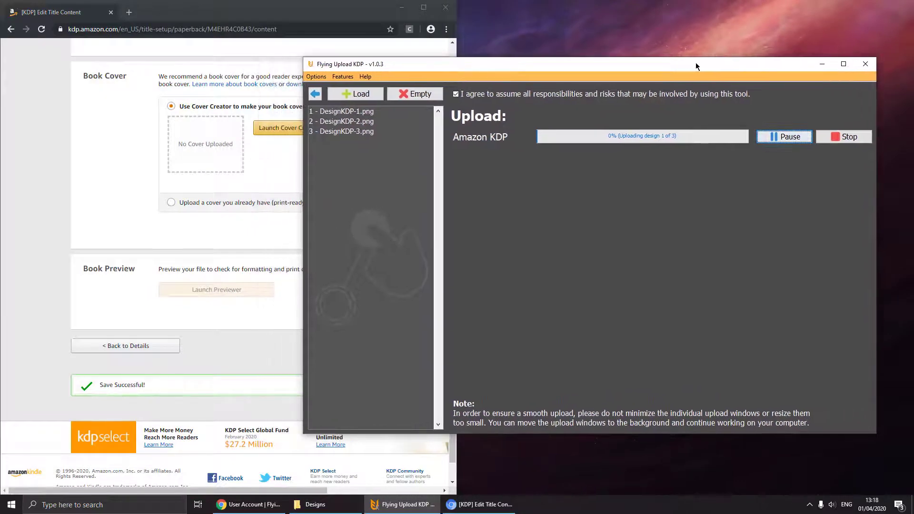
click(314, 26)
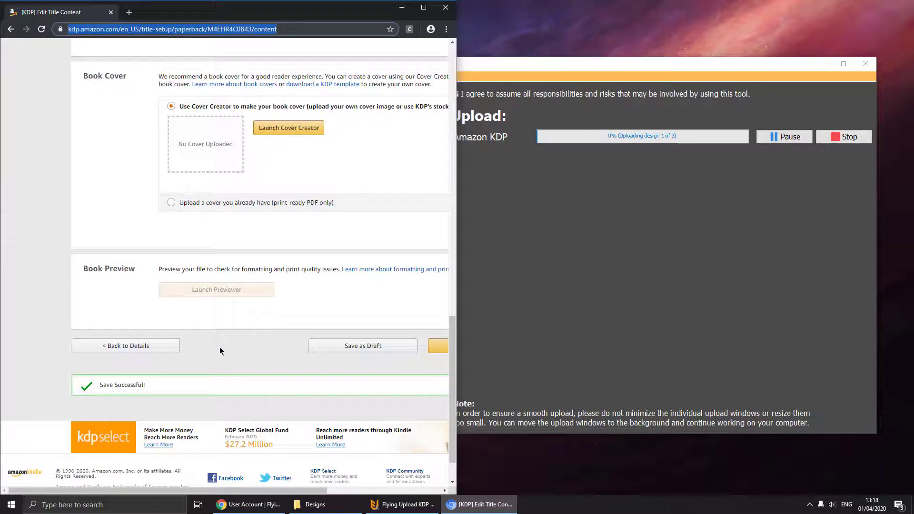
click(585, 164)
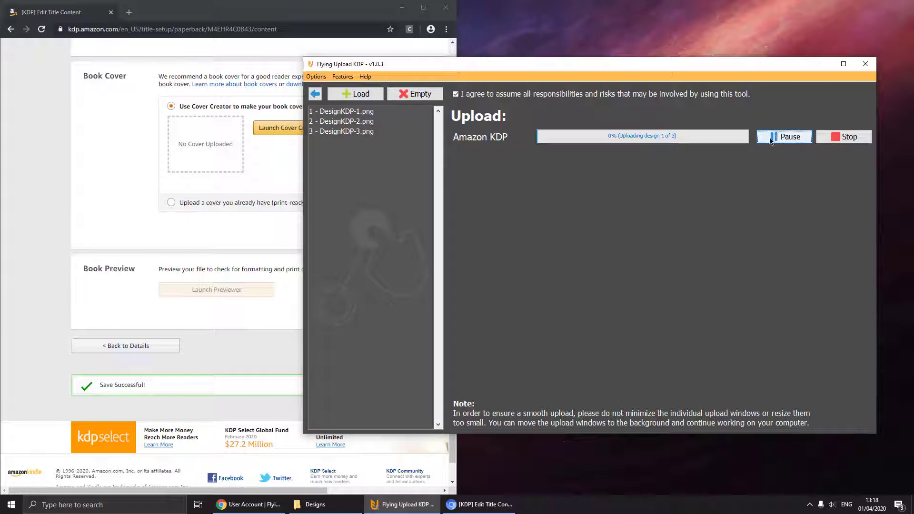
double_click(267, 12)
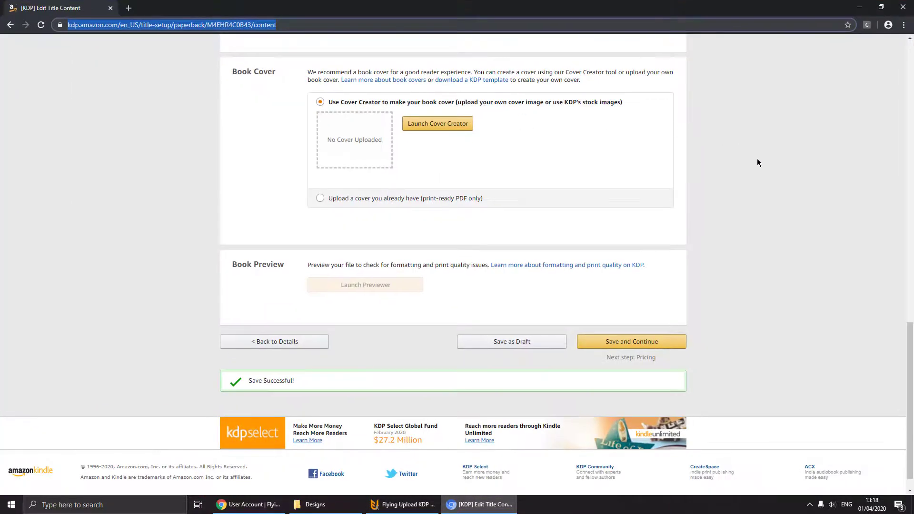
- Scroll up the Paperback Content page while the tool saves it and moves to Rights & Pricing
scroll(756, 160, up, 3)
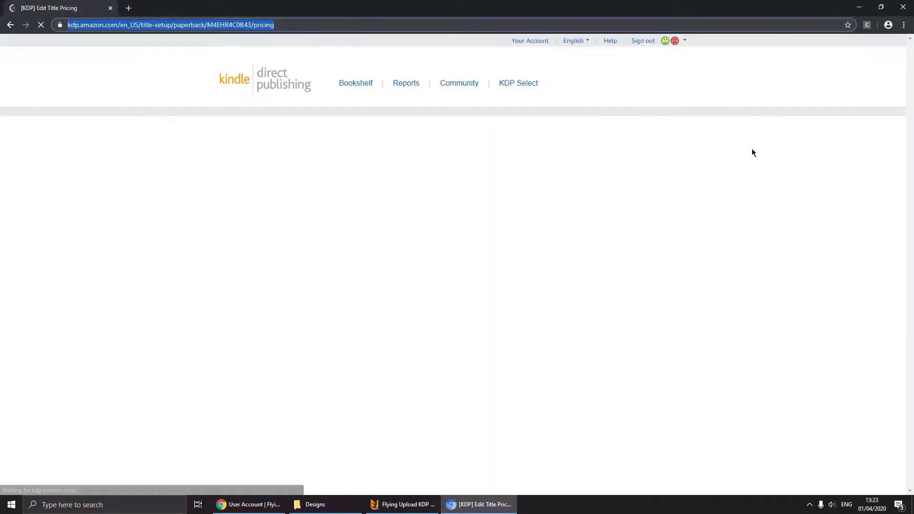
- Give the first notebook a $7.95 list price and save it as a draft
key(Tab)
key(Tab)
text(7.95)
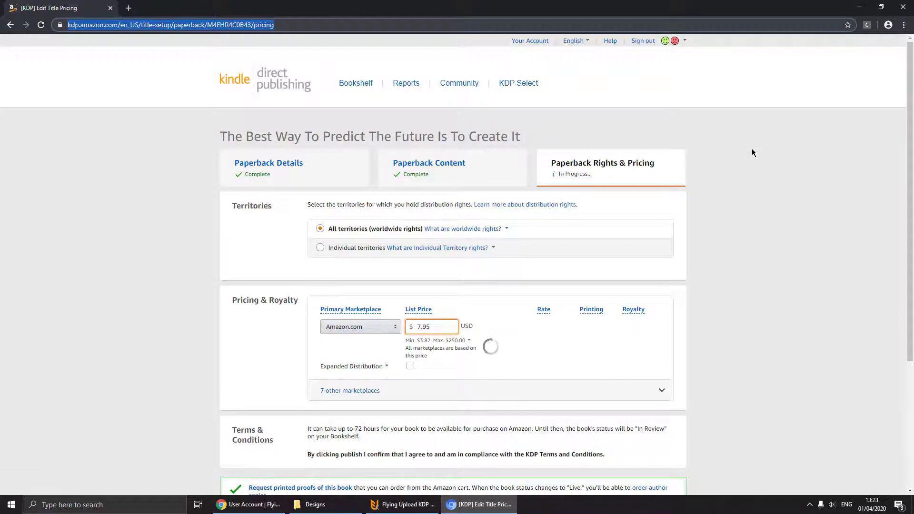
key(Return)
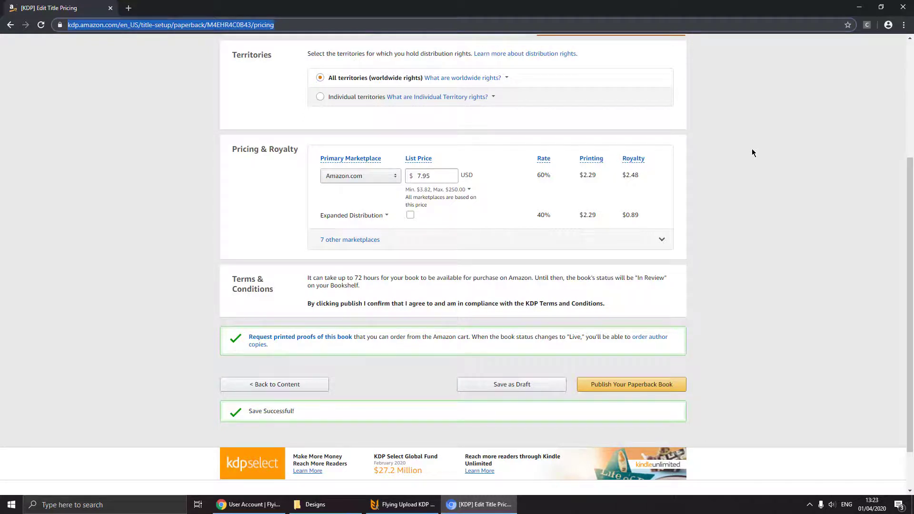
- Save T-Rex Prisoner's pricing as a draft and load the next book's content setup
key(F5)
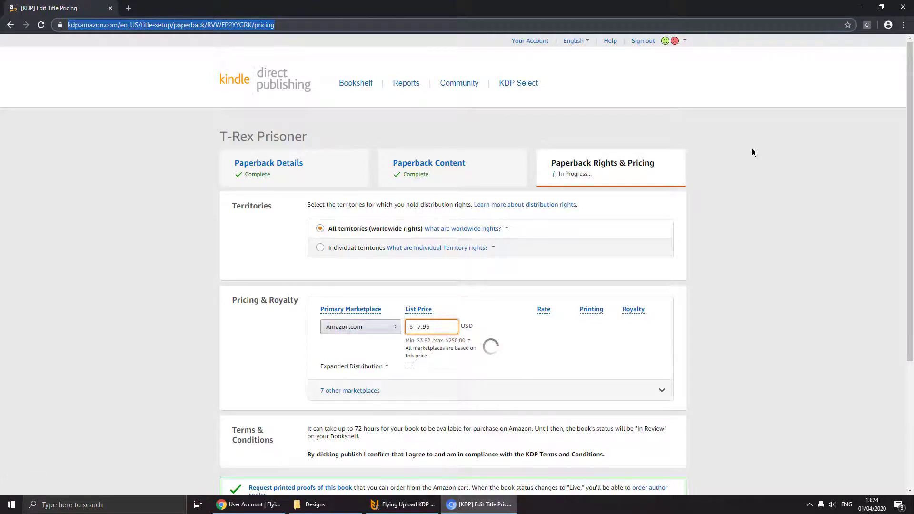
scroll(752, 152, down, 4)
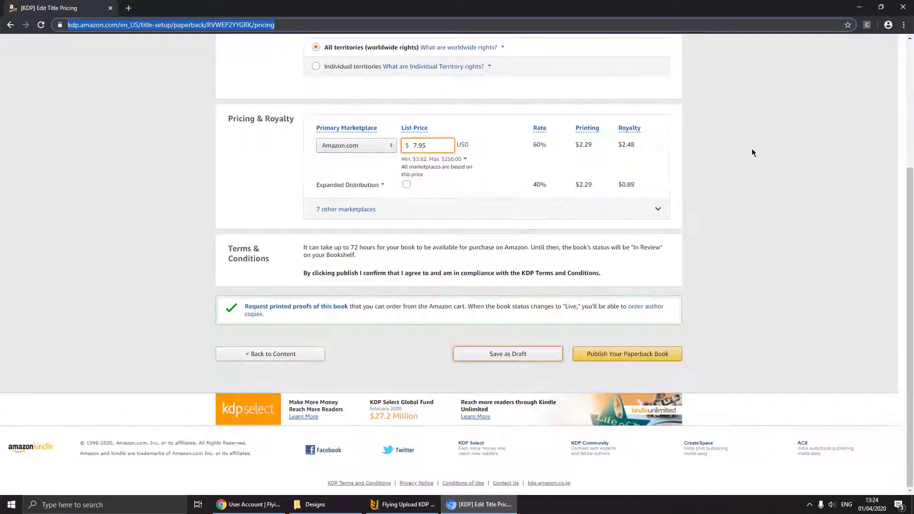
key(Return)
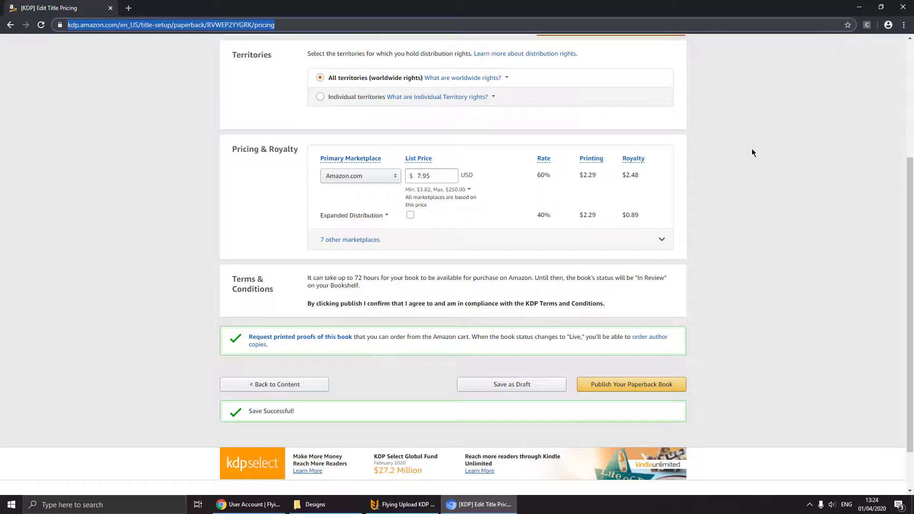
key(Return)
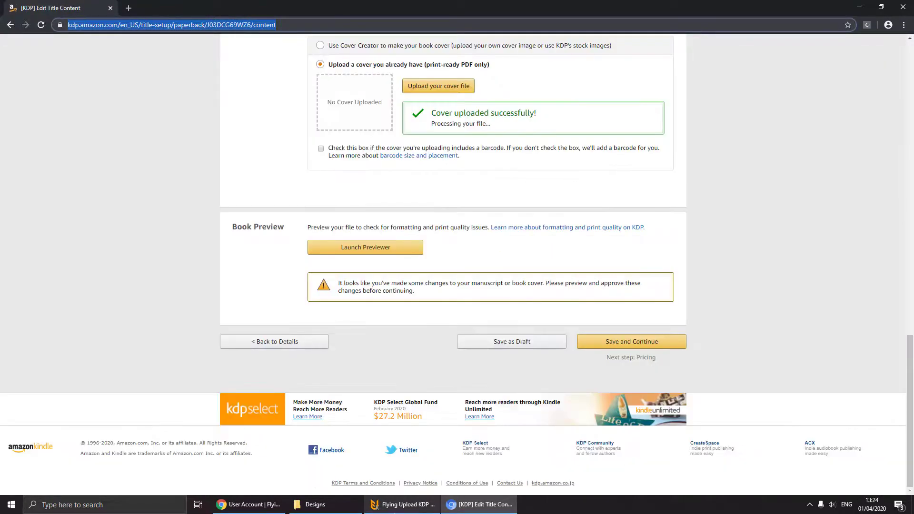
- Stop the current upload, then restart DesignKDP-3.png, continuing the unfinished upload by publishing the draft
click(404, 505)
click(775, 138)
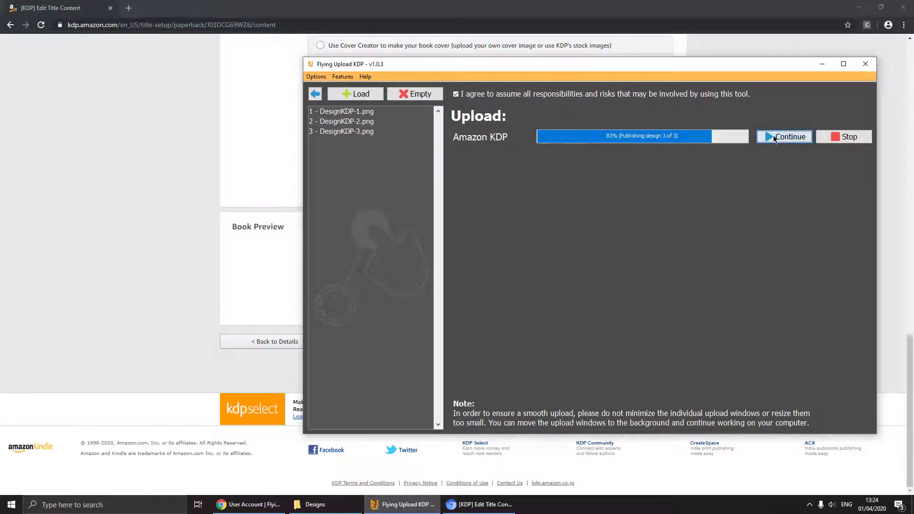
click(844, 137)
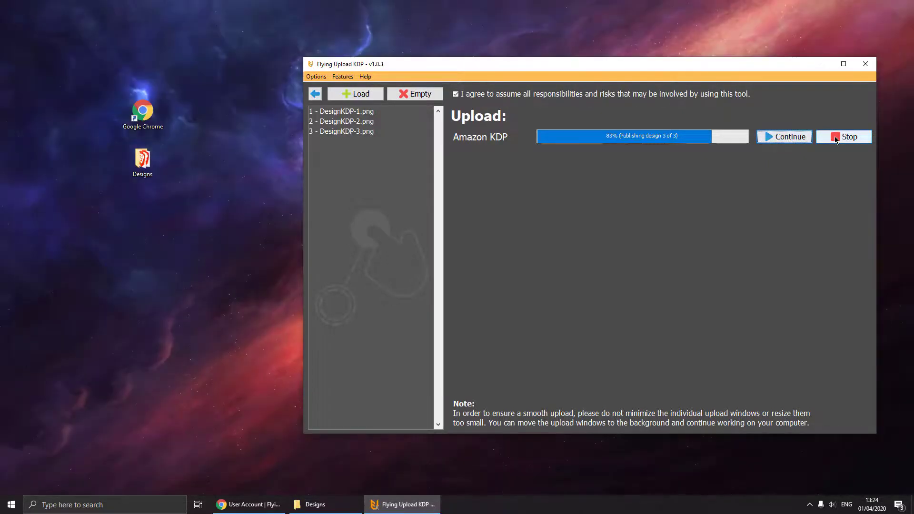
click(360, 113)
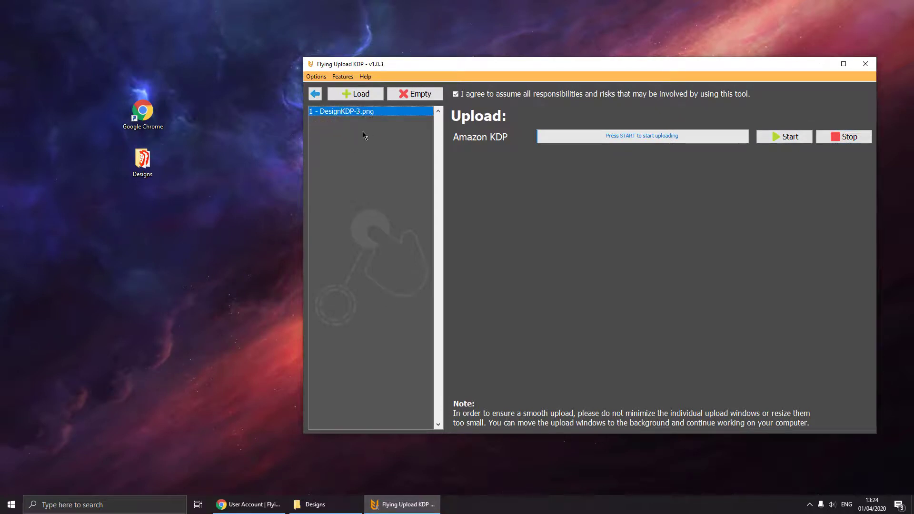
click(760, 137)
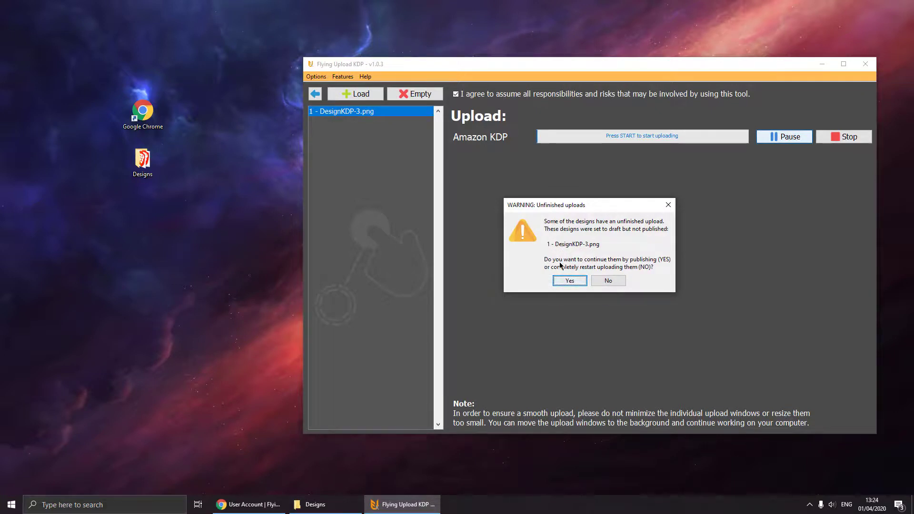
click(571, 281)
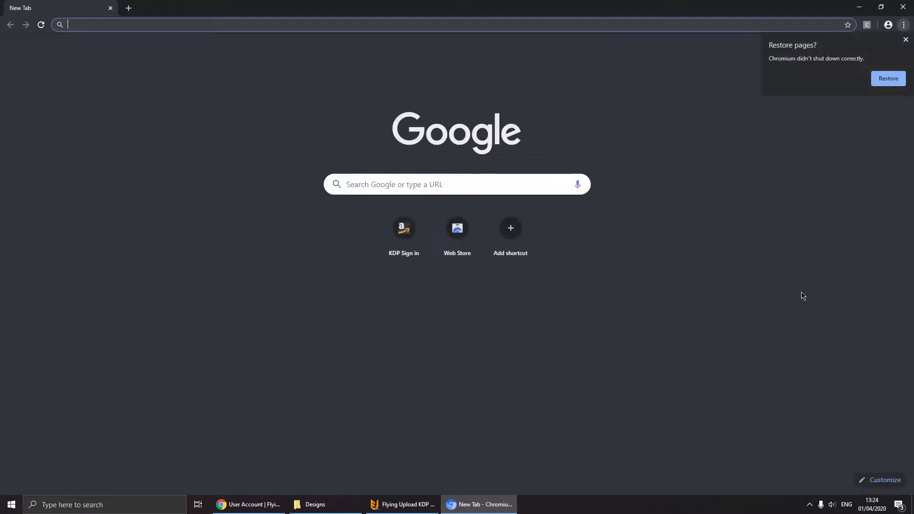
- Dismiss the Restore pages prompt and reload the KDP Bookshelf
click(906, 40)
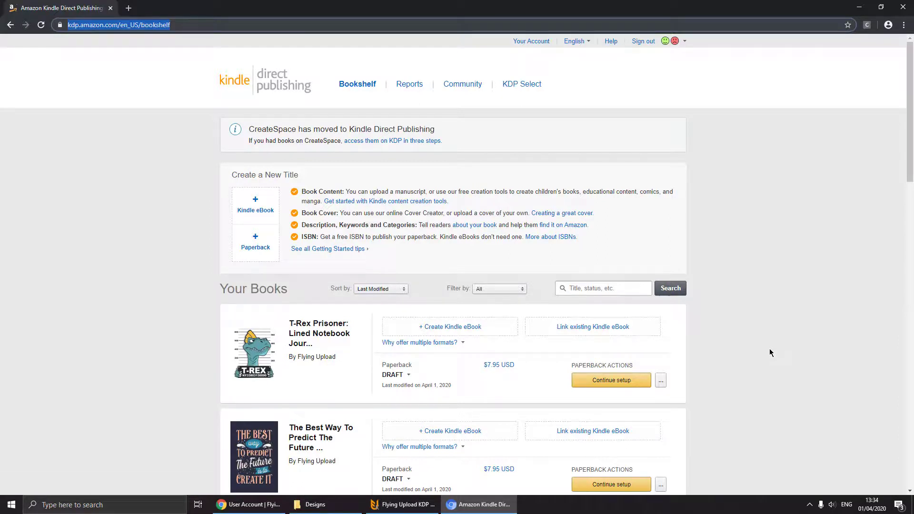
key(F5)
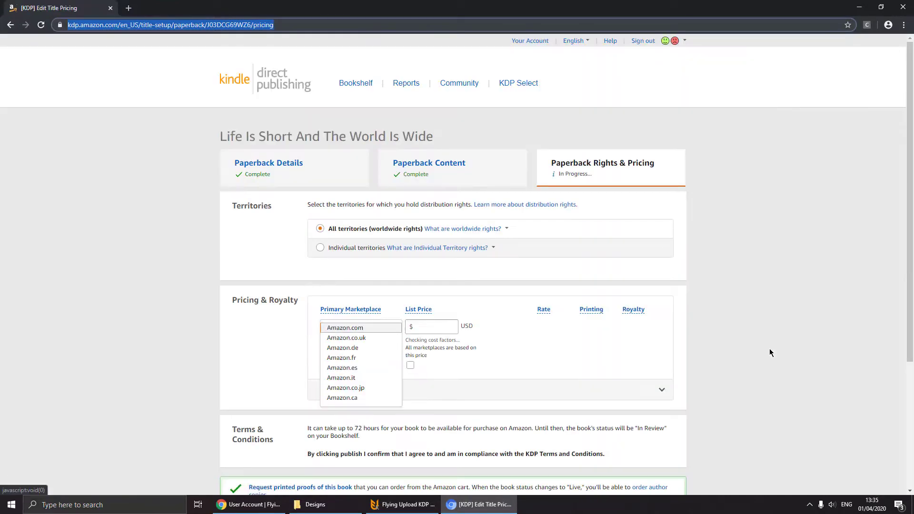
- Keep Amazon.com, set a 7.95 list price and publish Life Is Short And The World Is Wide
key(Tab)
text(7.95)
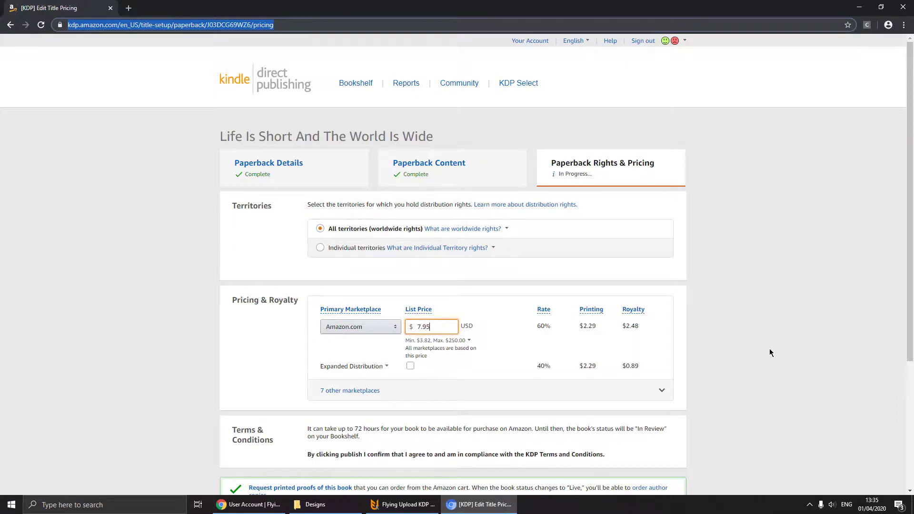
scroll(770, 349, down, 4)
key(Return)
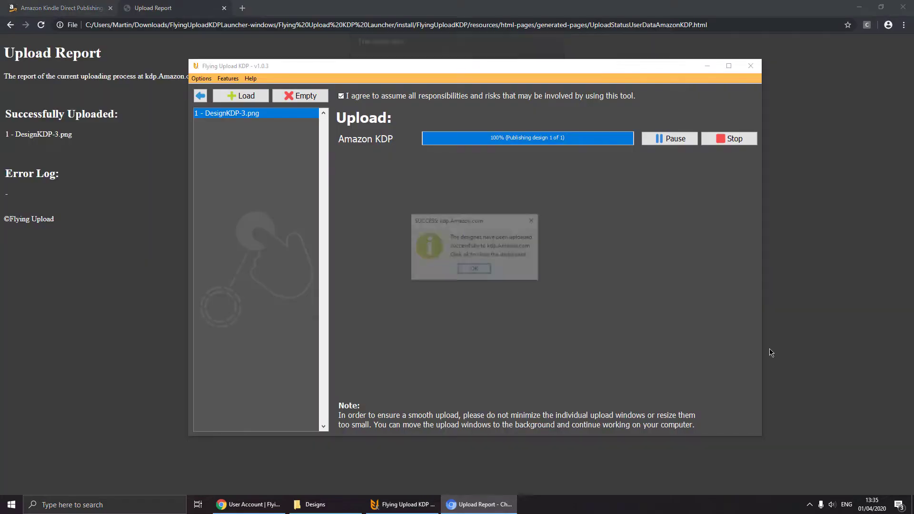
- Dismiss the upload-finished alert, highlight DesignKDP-3.png in the Upload Report, then return to Flying Upload KDP
click(139, 291)
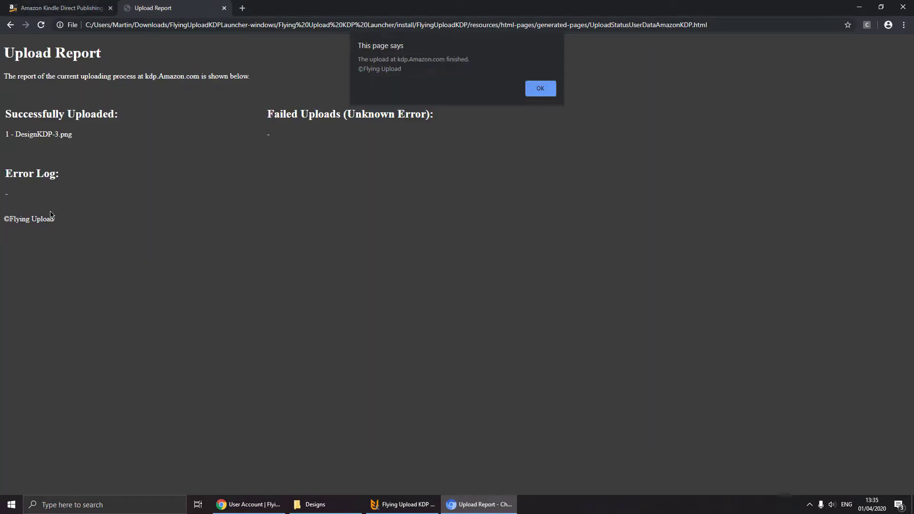
click(550, 89)
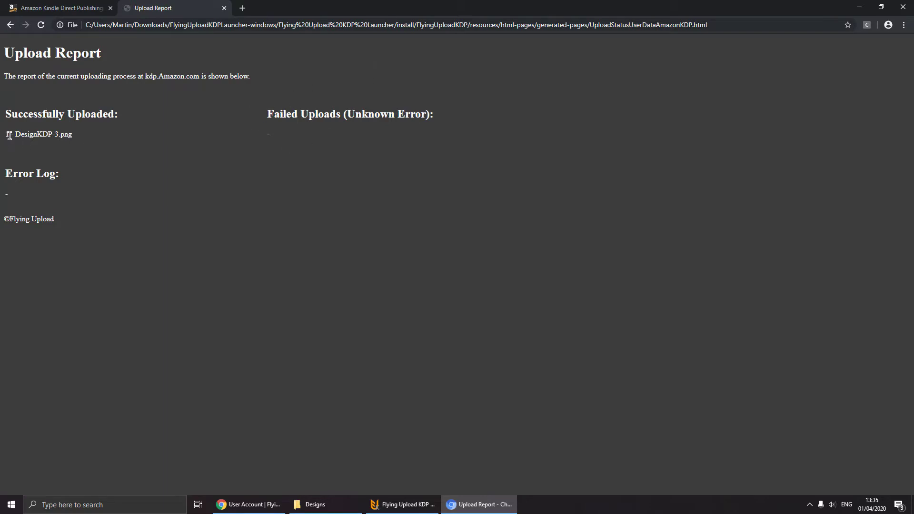
drag(17, 135, 63, 132)
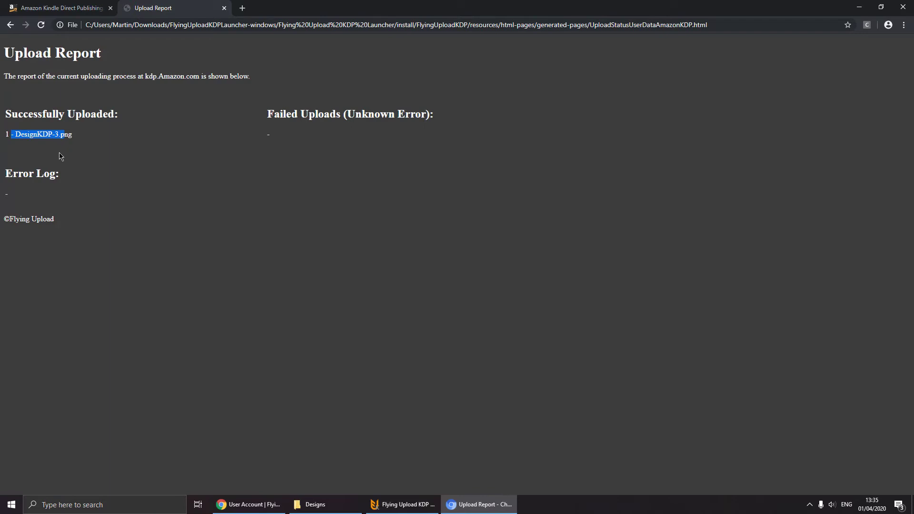
click(390, 506)
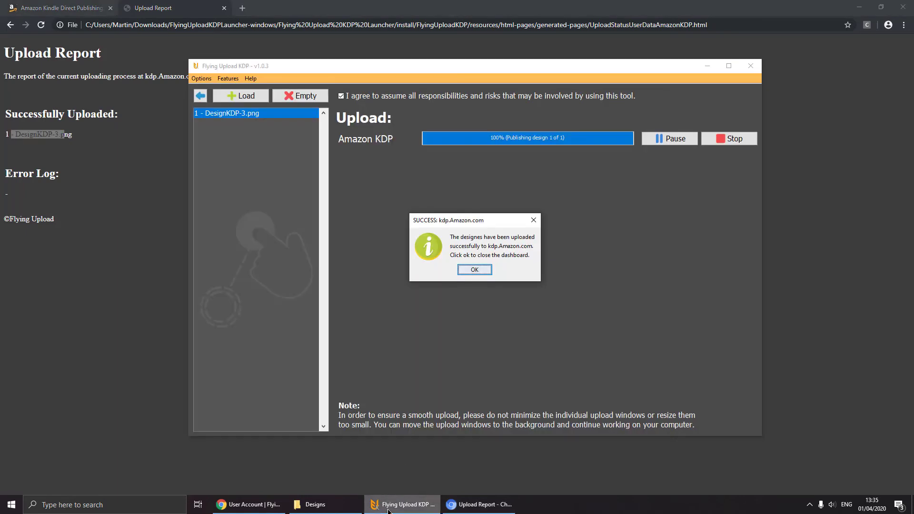